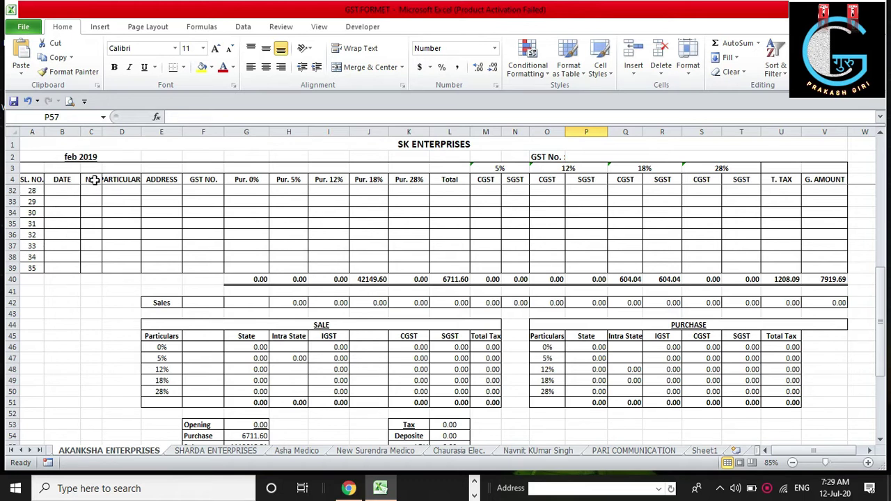
- Widen the NO. column and fill serial row 28 with date 01-04-2020 and number 12
{"action": "left_click_drag", "start_coordinate": [102, 132], "coordinate": [107, 131]}
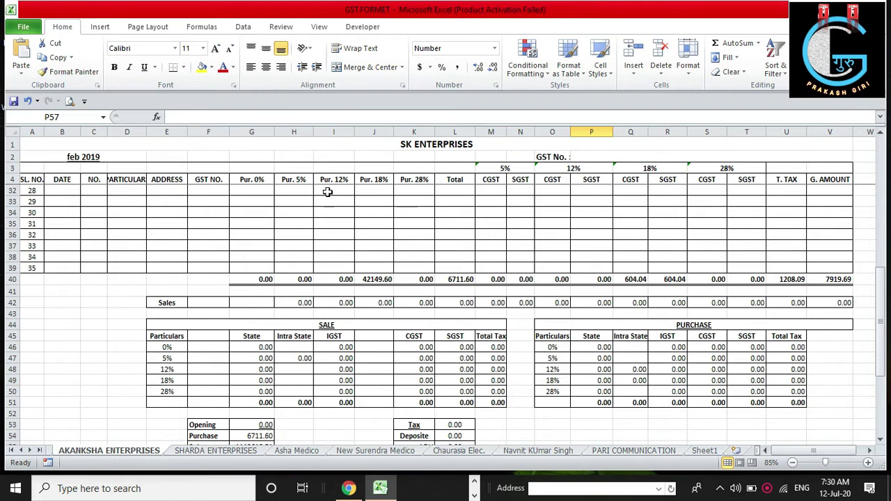
{"action": "left_click", "coordinate": [303, 192]}
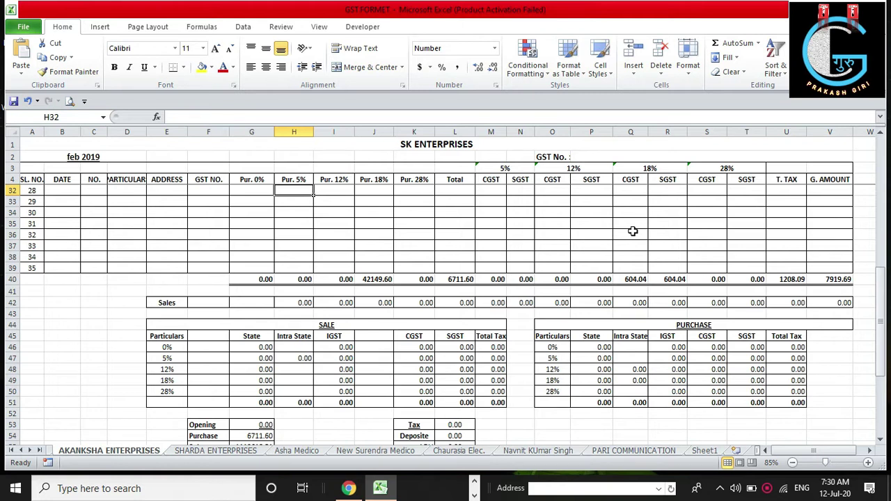
{"action": "left_click", "coordinate": [60, 192]}
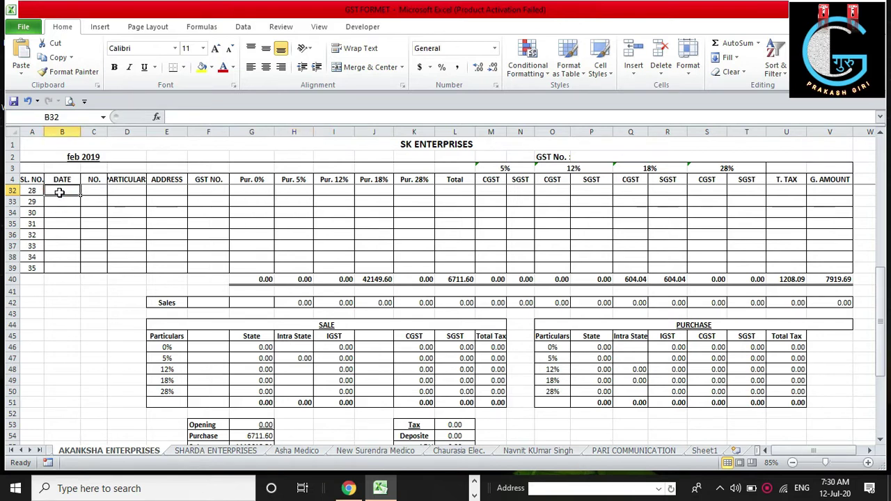
{"action": "type", "text": "01-04-2020"}
{"action": "left_click", "coordinate": [94, 191]}
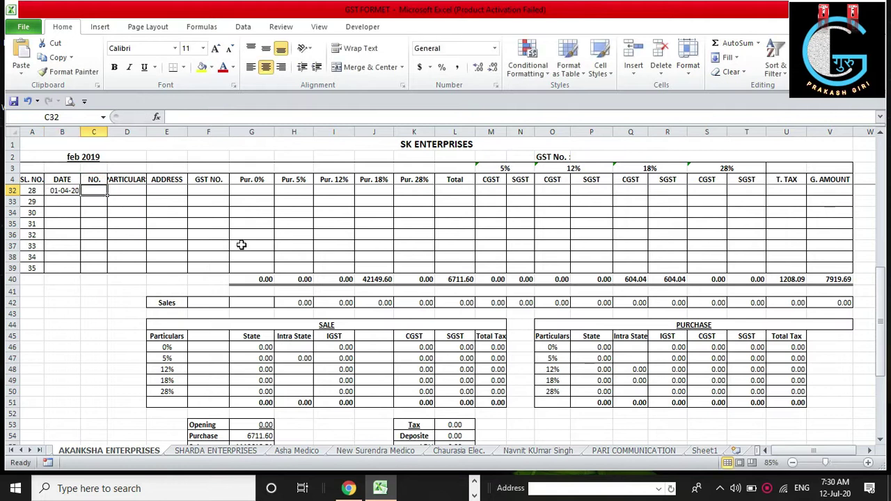
{"action": "type", "text": "12"}
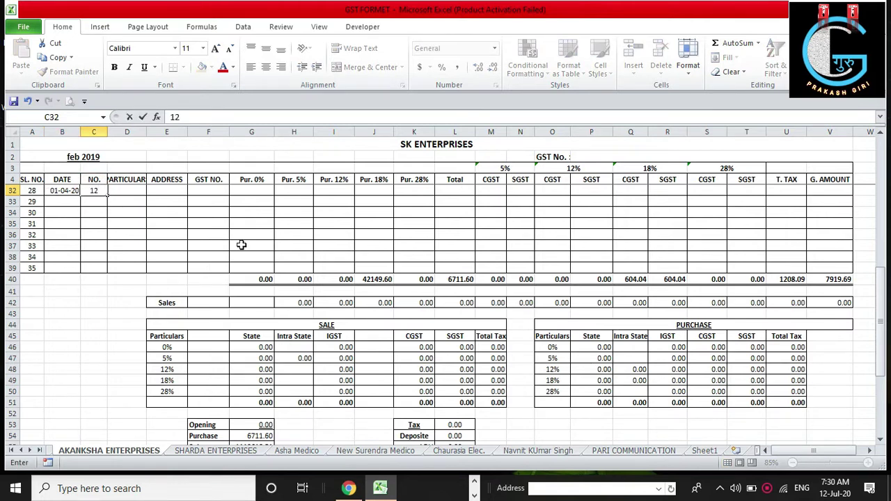
- Enter 10 as the GST No. in serial row 28 and 100000.00 as the Pur. 5% amount
{"action": "left_click", "coordinate": [132, 190]}
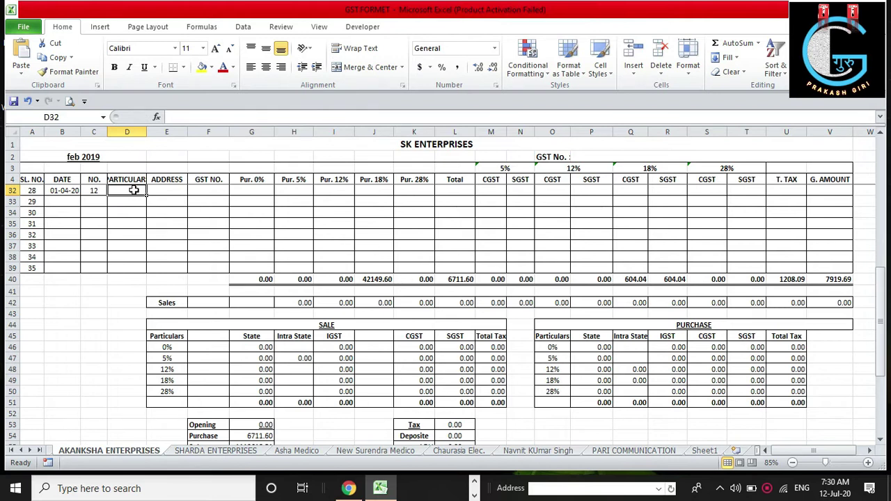
{"action": "left_click", "coordinate": [170, 191]}
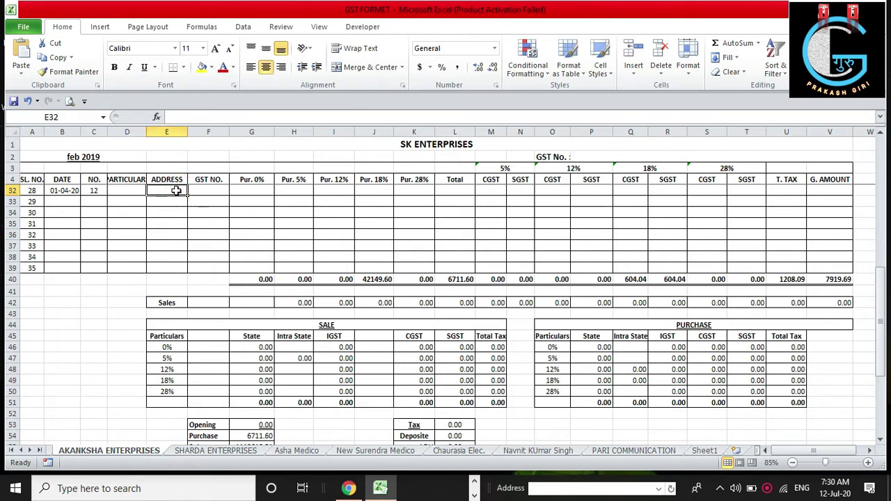
{"action": "left_click", "coordinate": [206, 190]}
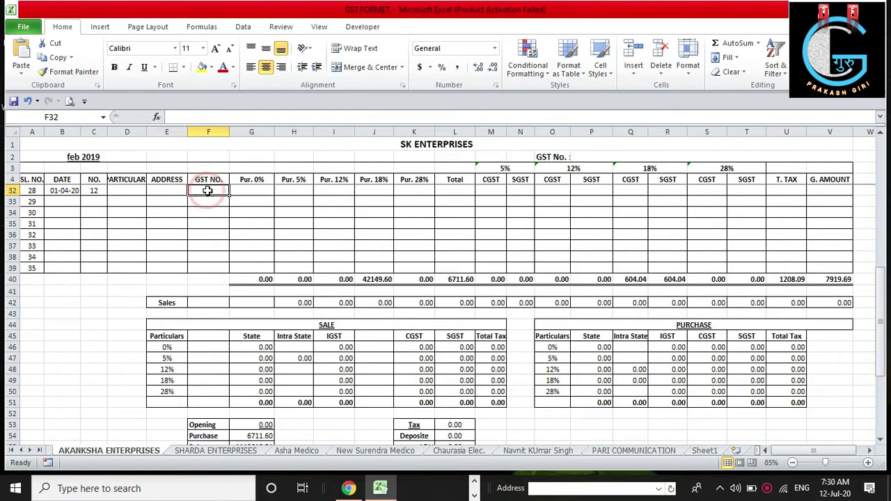
{"action": "type", "text": "10"}
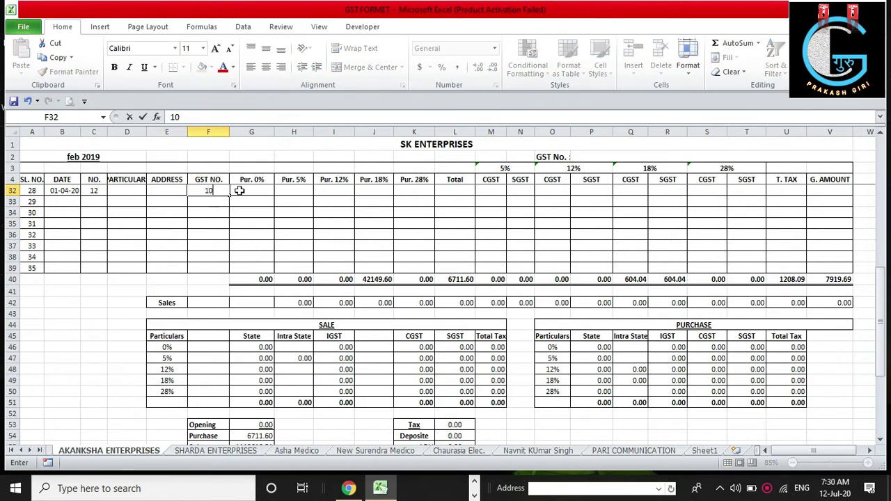
{"action": "left_click", "coordinate": [291, 189]}
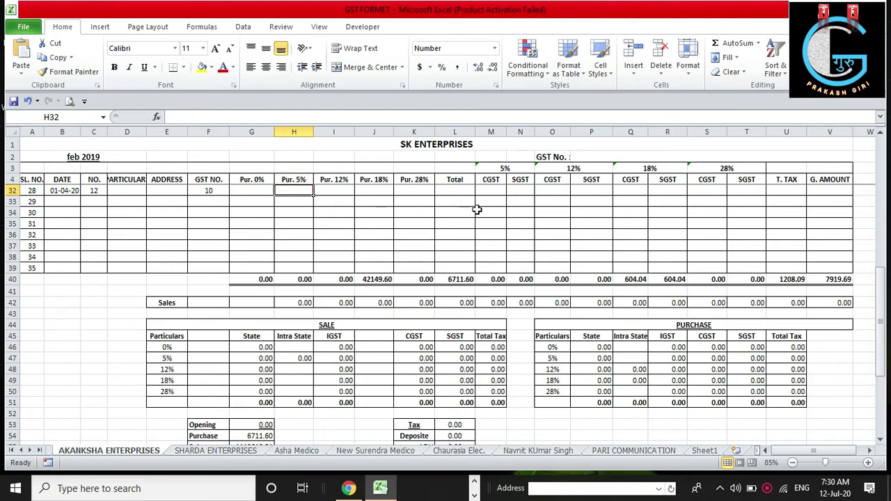
{"action": "type", "text": "100000.00"}
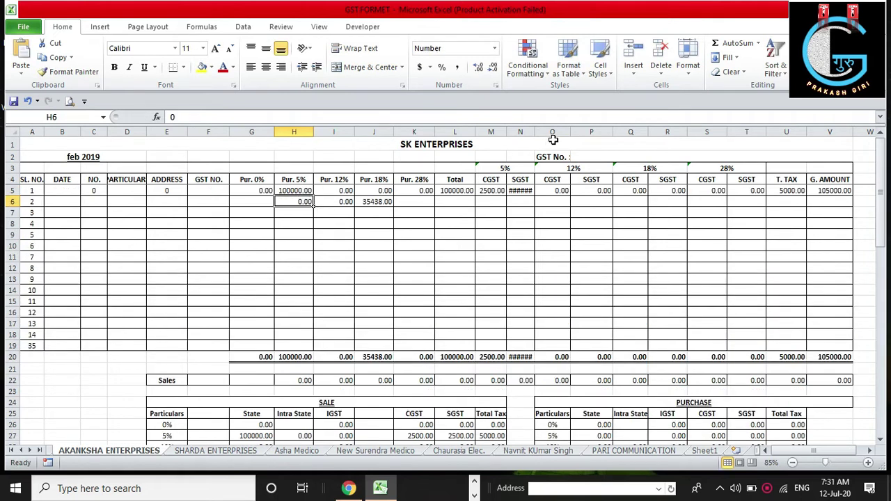
- Widen the 5% SGST column and enter 50000 as the Pur. 5% amount in serial row 2
{"action": "left_click_drag", "start_coordinate": [536, 133], "coordinate": [542, 133]}
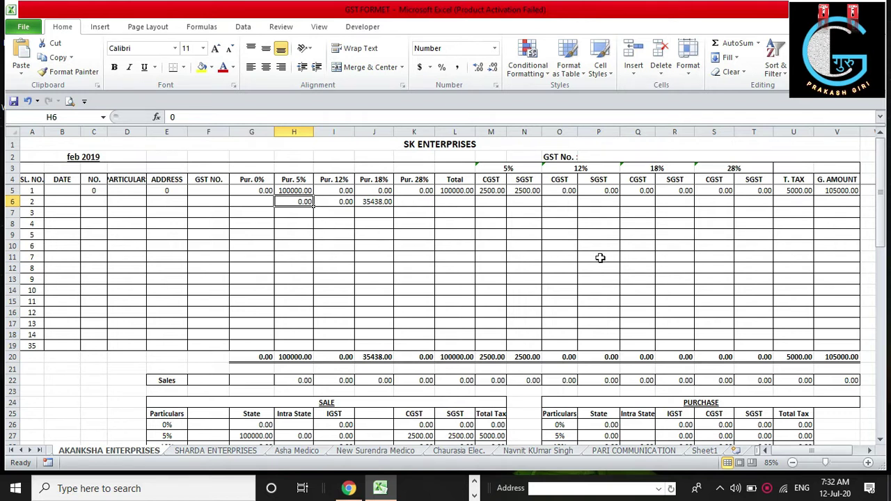
{"action": "type", "text": "50000"}
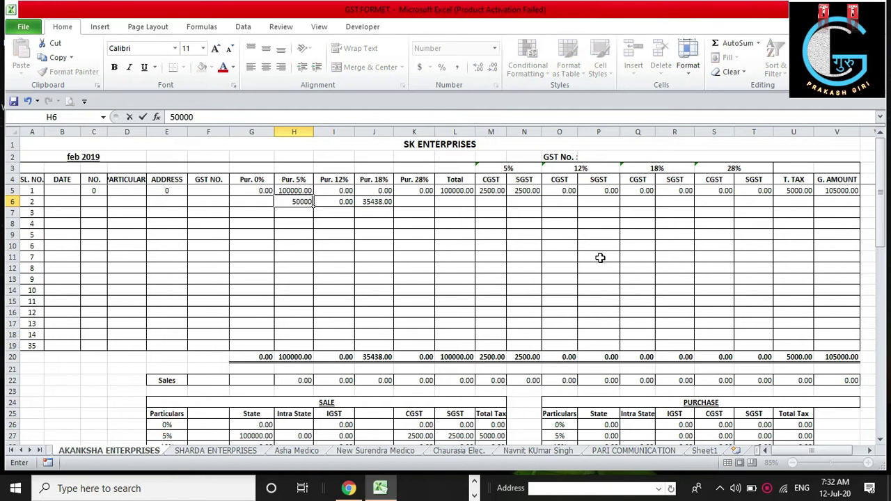
{"action": "left_click", "coordinate": [297, 213]}
- Reset serial row 2's Pur. 18% amount to 0 and enter Pur. 5% amounts of 20000 and 10000 in serial rows 3 and 4
{"action": "left_click", "coordinate": [378, 202]}
{"action": "key", "text": "Delete"}
{"action": "left_click", "coordinate": [293, 212]}
{"action": "type", "text": "20"}
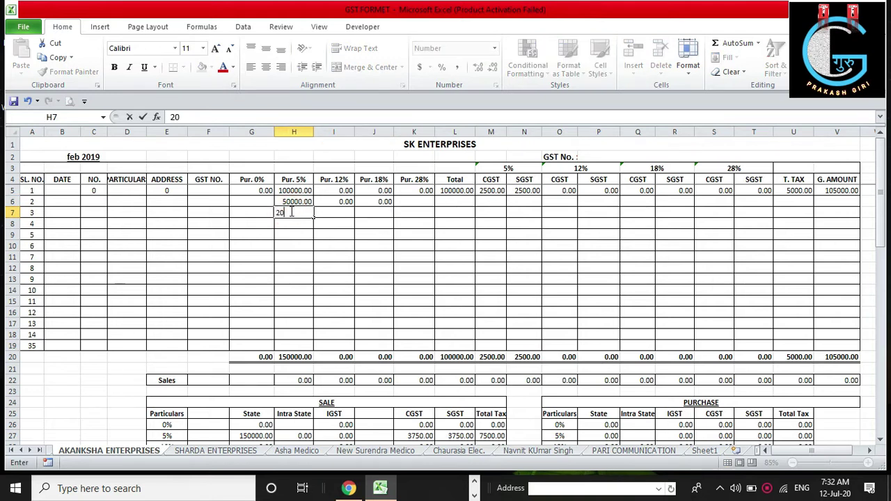
{"action": "type", "text": "000"}
{"action": "left_click", "coordinate": [295, 223]}
{"action": "type", "text": "100"}
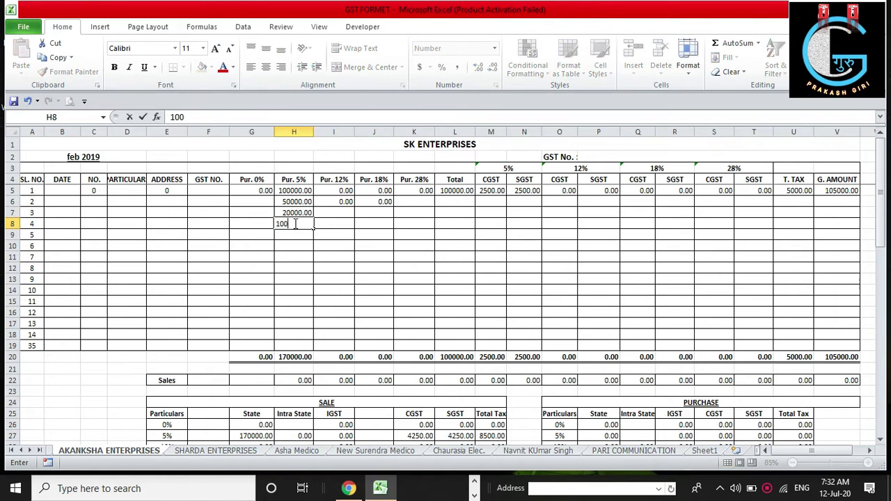
{"action": "type", "text": "00"}
{"action": "left_click", "coordinate": [295, 247]}
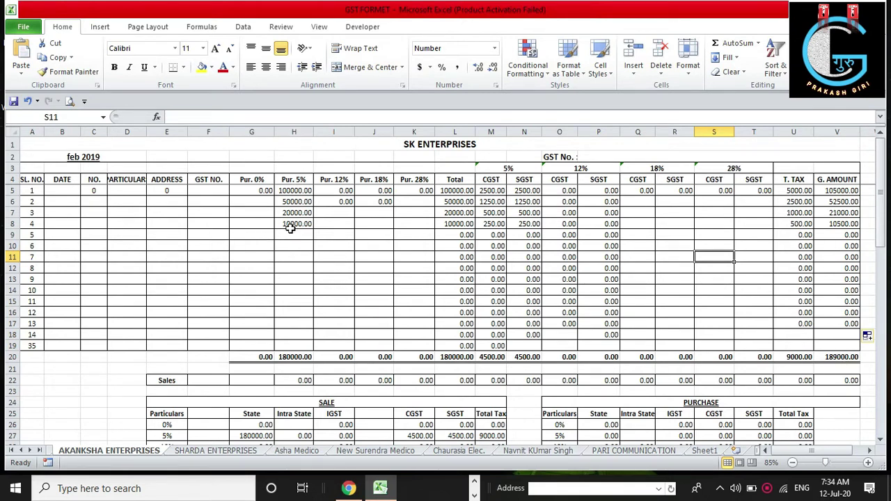
- Enter 20000 as the Pur. 12% amount and 10000 as the Pur. 18% amount in serial row 1
{"action": "left_click", "coordinate": [344, 191]}
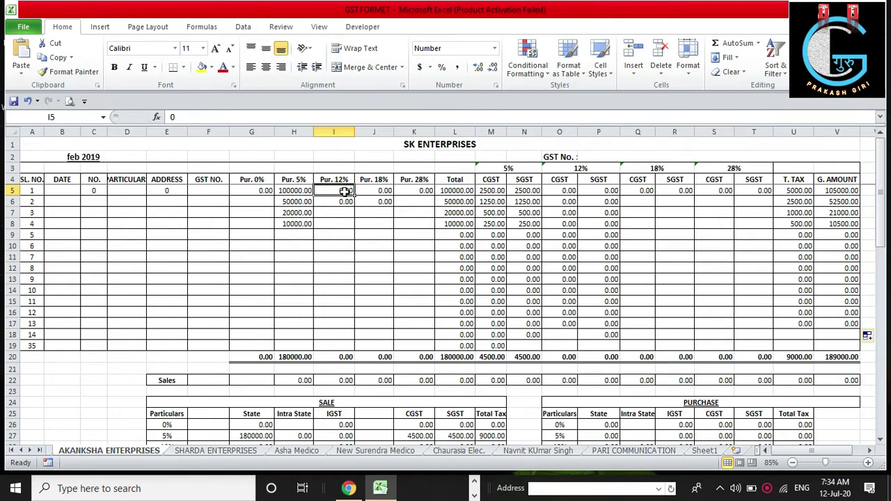
{"action": "type", "text": "20000"}
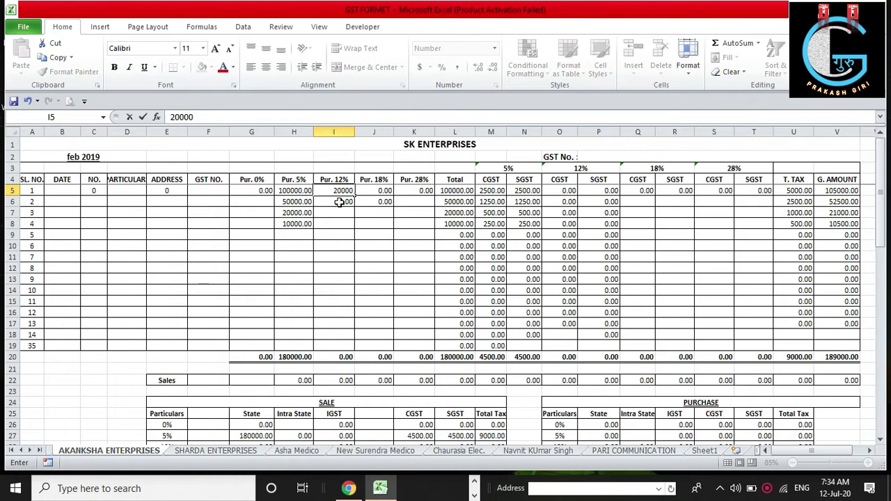
{"action": "left_click", "coordinate": [339, 202]}
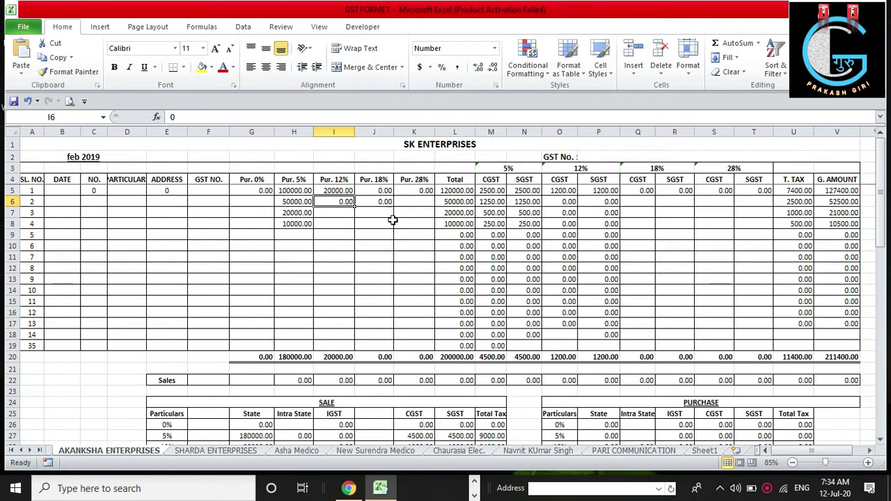
{"action": "left_click", "coordinate": [385, 193]}
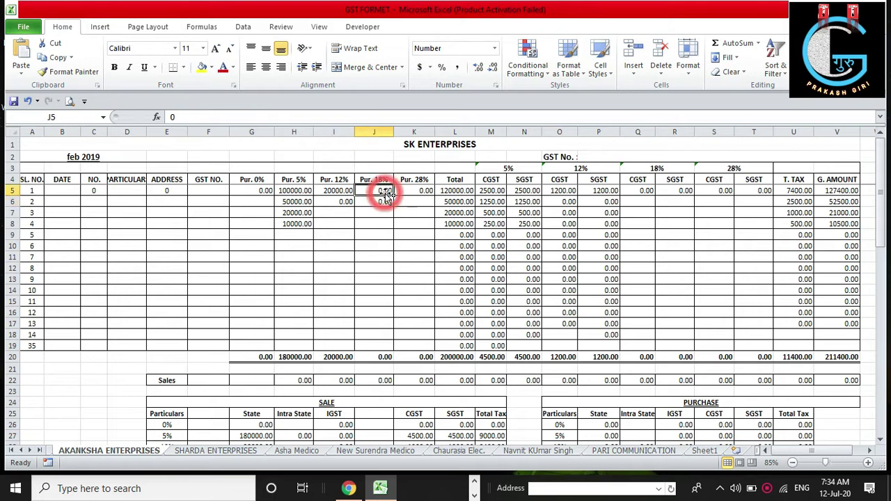
{"action": "type", "text": "1000"}
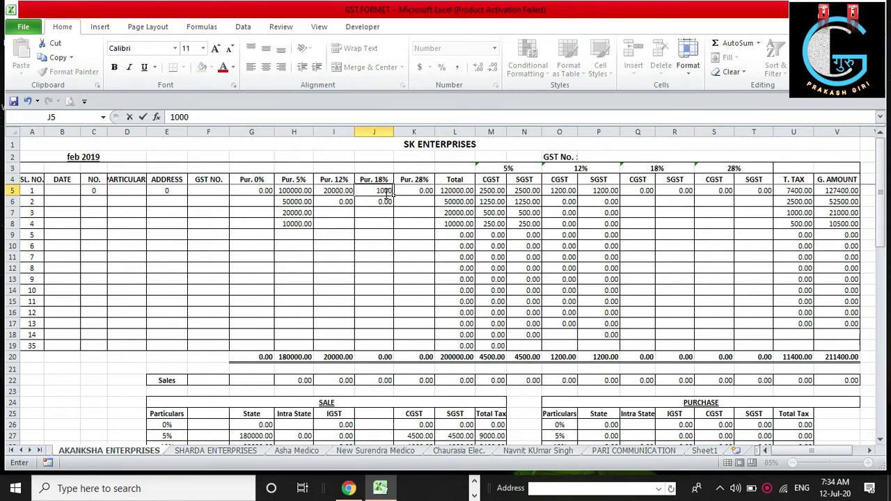
{"action": "type", "text": "0"}
{"action": "left_click", "coordinate": [385, 202]}
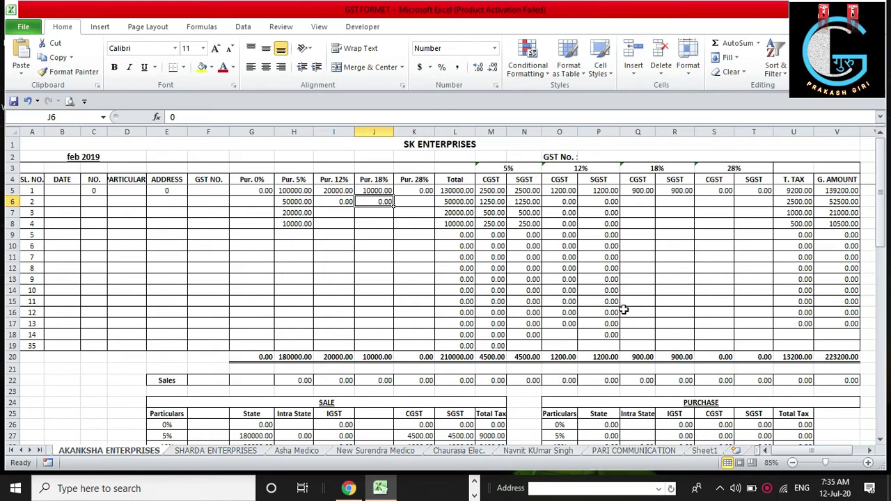
- Clear the State amount in the SALE summary's 5% row and enter 180000 under Intra State
{"action": "scroll", "coordinate": [623, 310], "scroll_direction": "down", "scroll_amount": 2}
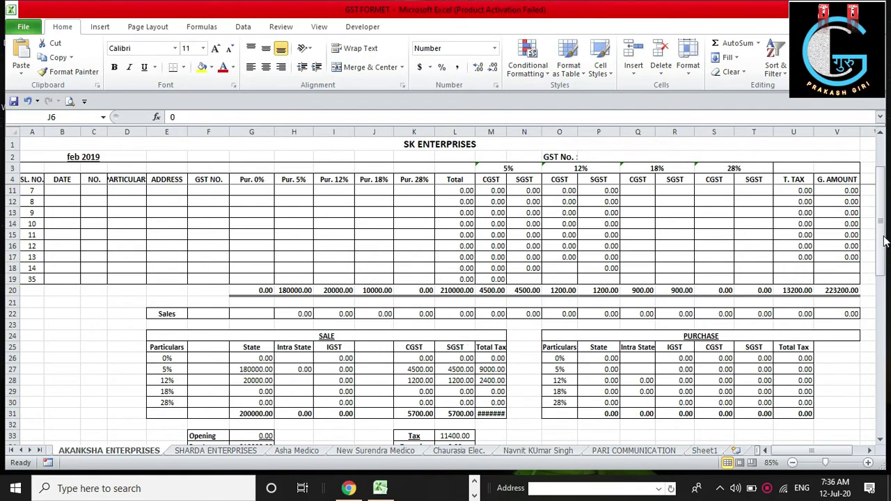
{"action": "left_click_drag", "start_coordinate": [883, 203], "coordinate": [882, 195]}
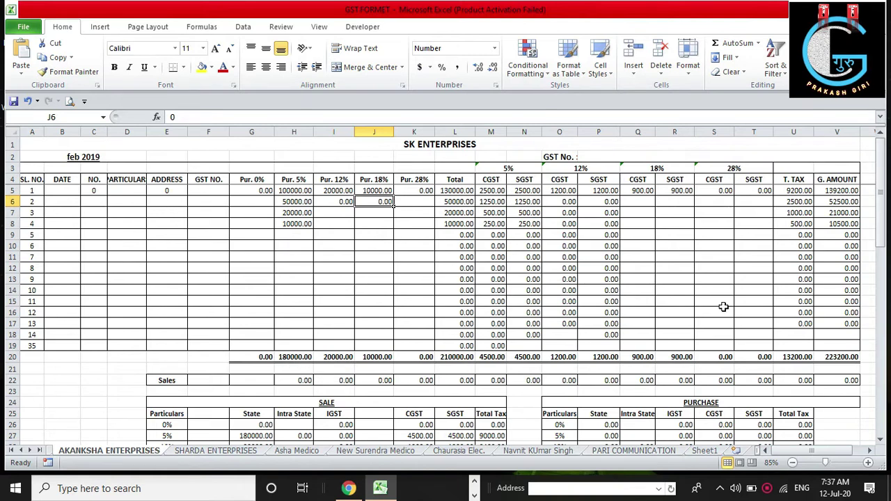
{"action": "left_click_drag", "start_coordinate": [882, 214], "coordinate": [886, 276]}
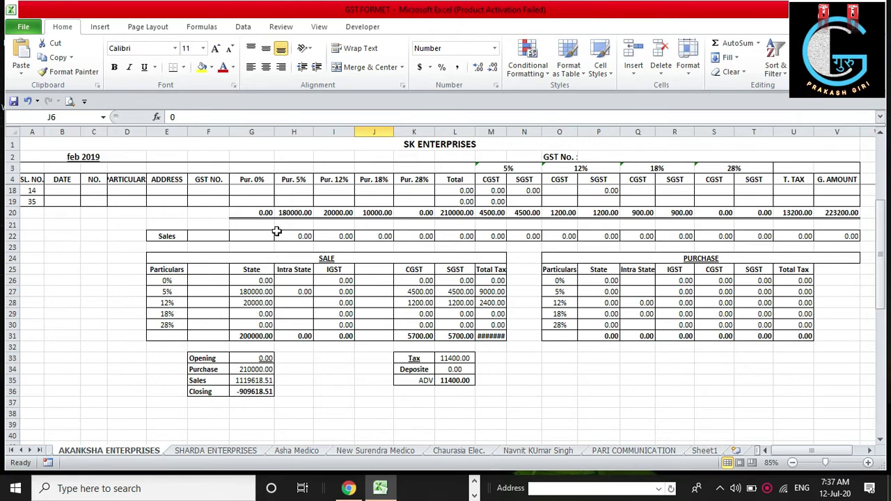
{"action": "left_click", "coordinate": [255, 292]}
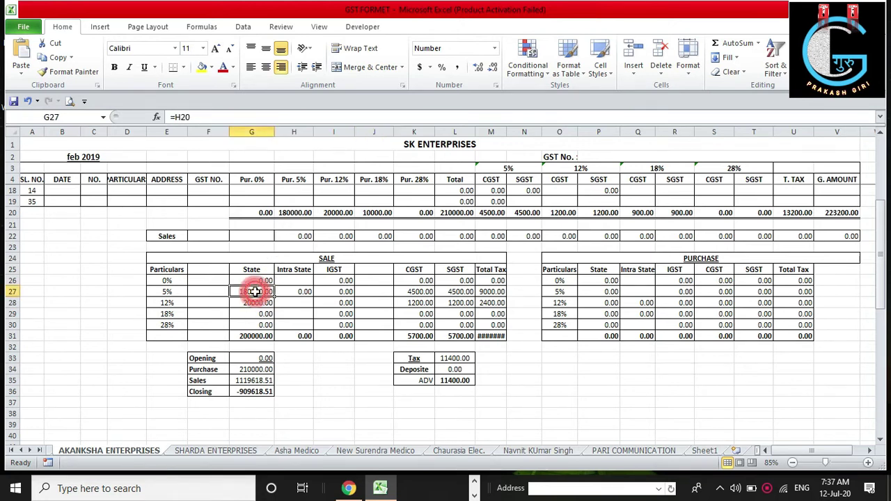
{"action": "key", "text": "BackSpace"}
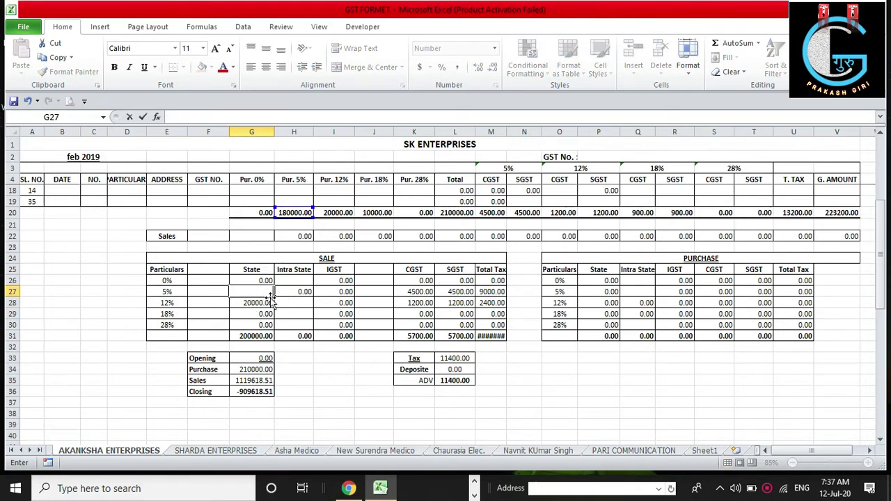
{"action": "left_click", "coordinate": [298, 292]}
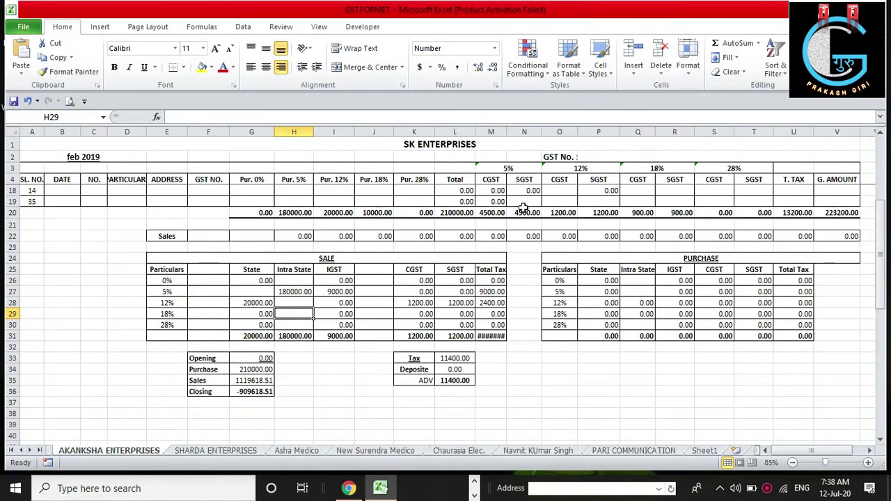
- Widen the SALE summary's Total Tax column and link the 5% Intra State amount to the Pur. 5% total with =H20
{"action": "left_click_drag", "start_coordinate": [507, 131], "coordinate": [518, 131]}
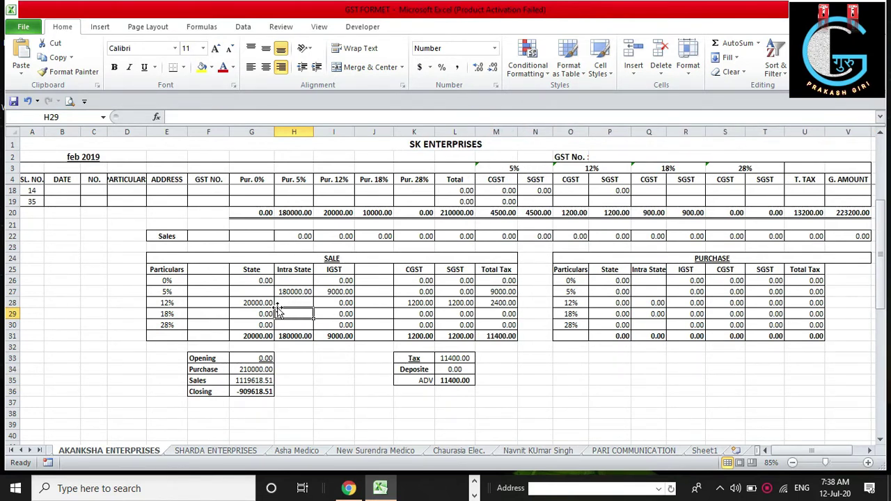
{"action": "left_click", "coordinate": [296, 292]}
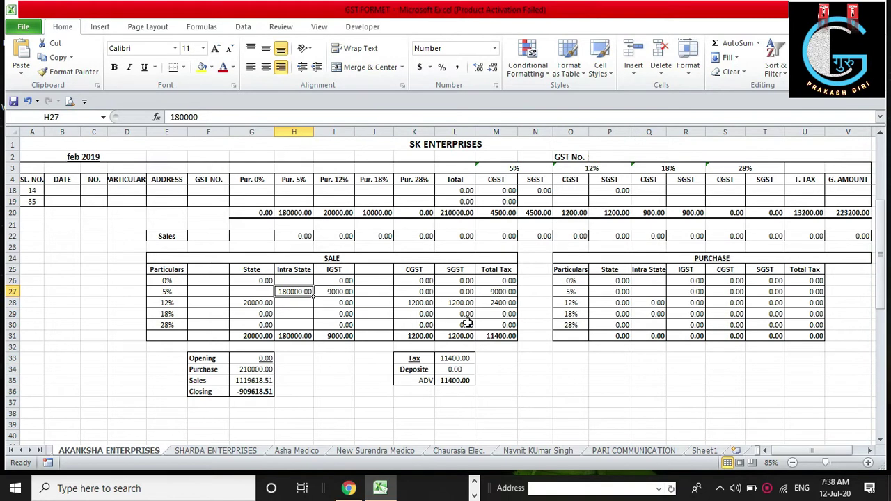
{"action": "type", "text": "="}
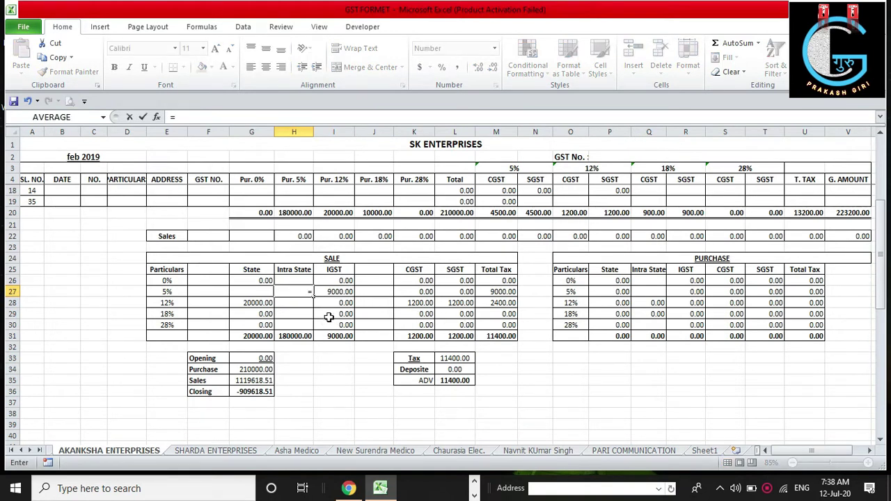
{"action": "left_click", "coordinate": [294, 212]}
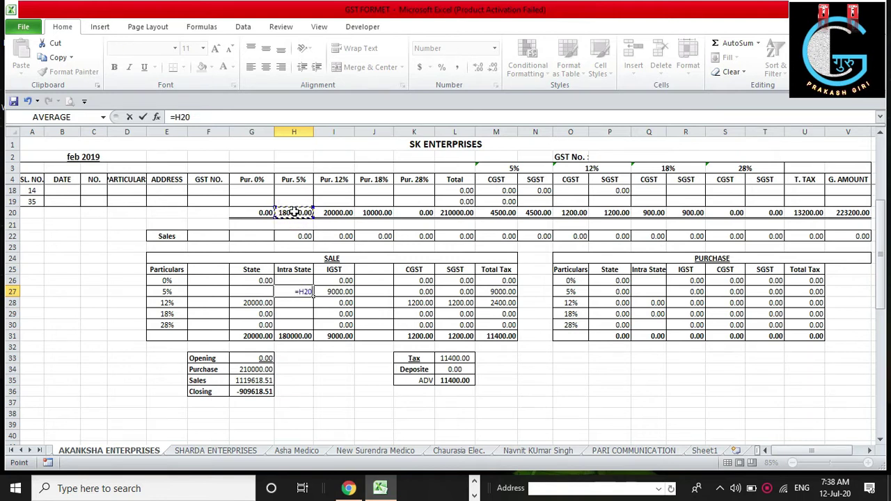
{"action": "key", "text": "Return"}
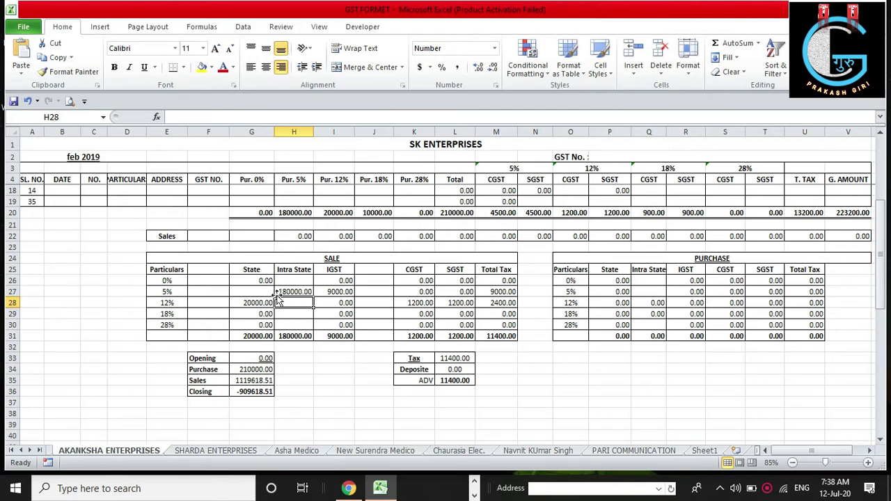
- Enter 10000 as the Pur. 5% amount in serial row 5
{"action": "scroll", "coordinate": [281, 299], "scroll_direction": "up", "scroll_amount": 4}
{"action": "scroll", "coordinate": [281, 300], "scroll_direction": "up", "scroll_amount": 1}
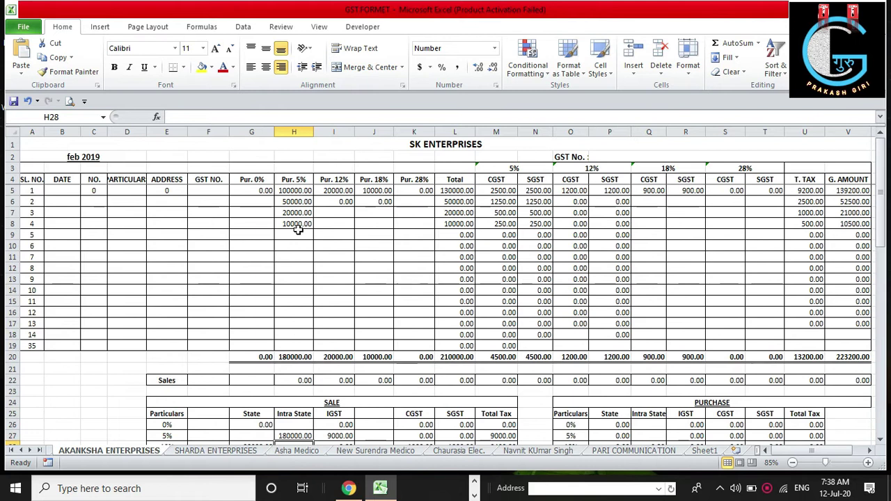
{"action": "left_click", "coordinate": [294, 236]}
{"action": "type", "text": "1"}
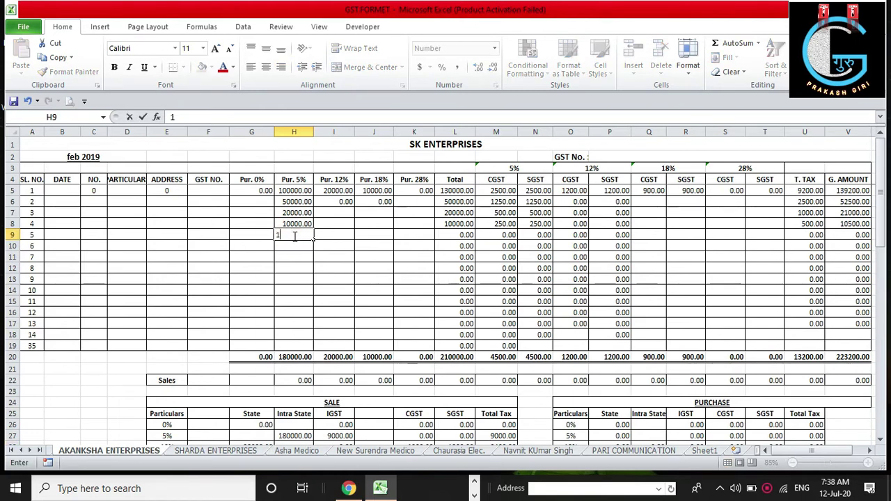
{"action": "type", "text": "0000"}
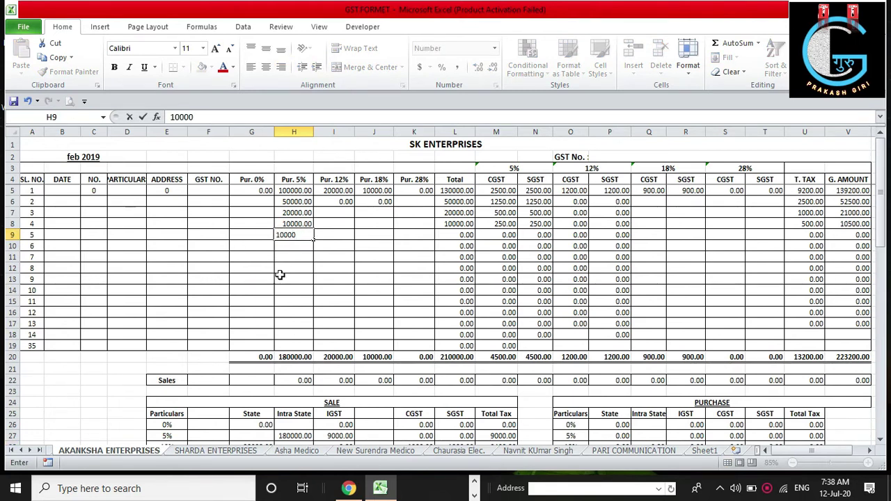
{"action": "left_click", "coordinate": [288, 268]}
- Link the PURCHASE summary's 18% State amount to the Pur. 18% total with =J20
{"action": "scroll", "coordinate": [287, 376], "scroll_direction": "down", "scroll_amount": 2}
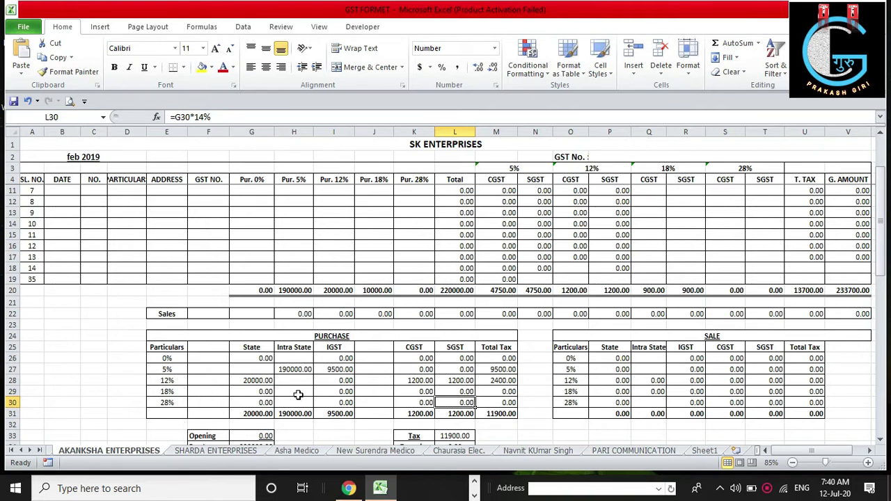
{"action": "left_click", "coordinate": [261, 392]}
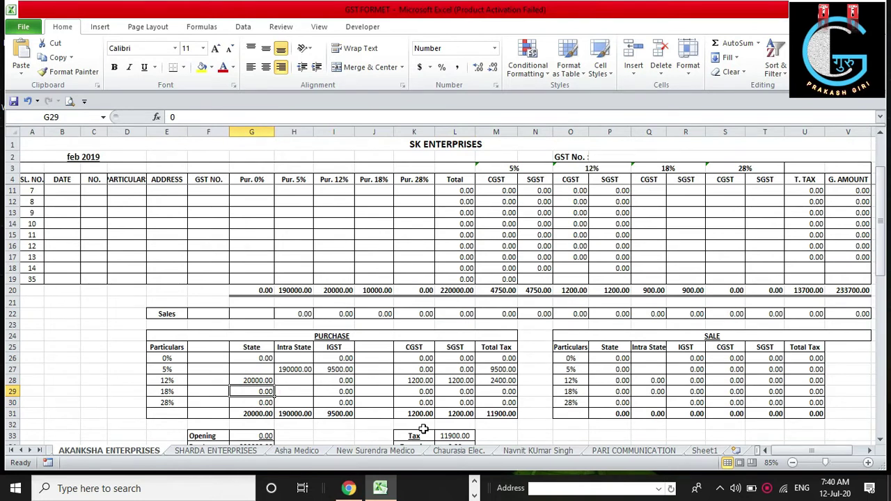
{"action": "type", "text": "="}
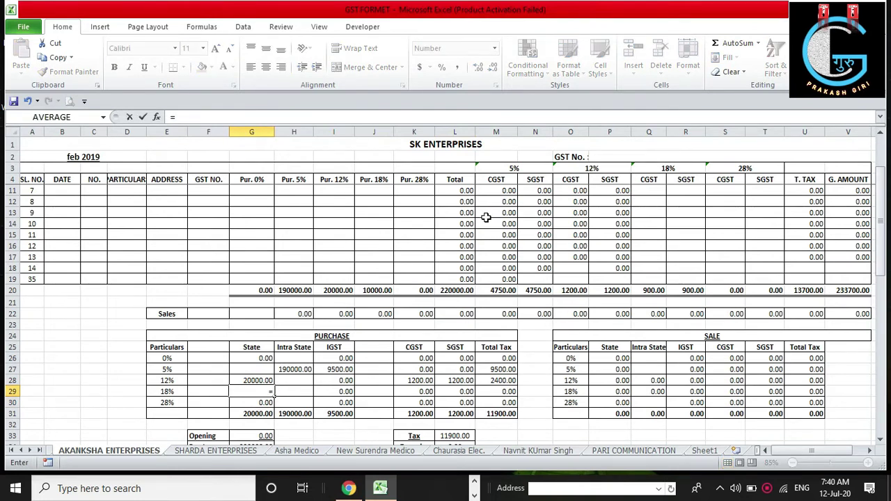
{"action": "left_click", "coordinate": [375, 291]}
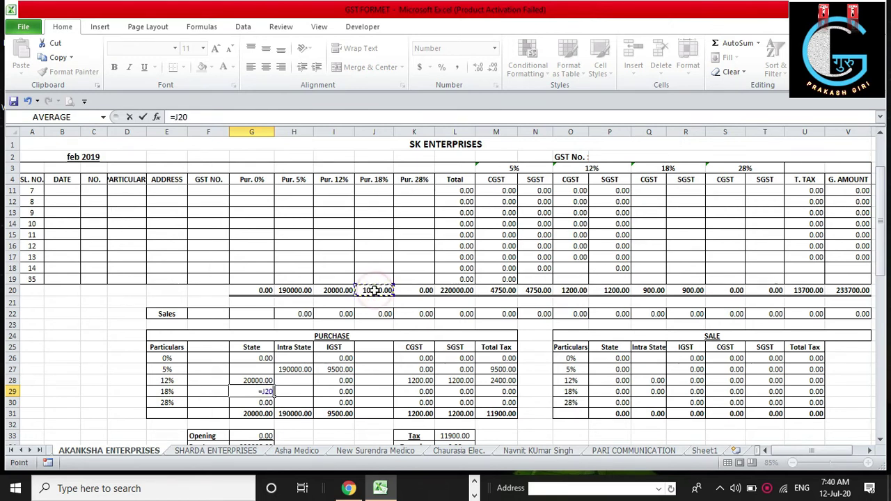
{"action": "key", "text": "Return"}
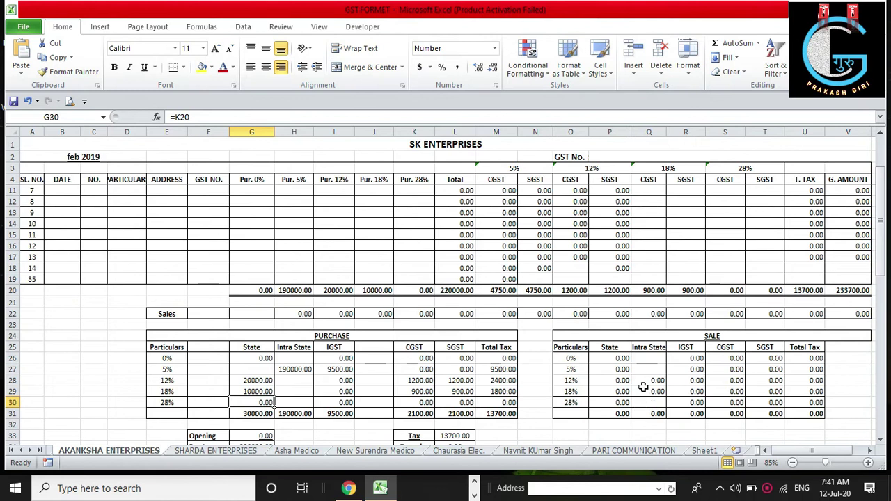
- Enter 100000 as the State amount in the SALE summary's 5% row
{"action": "left_click", "coordinate": [612, 371]}
{"action": "type", "text": "100000"}
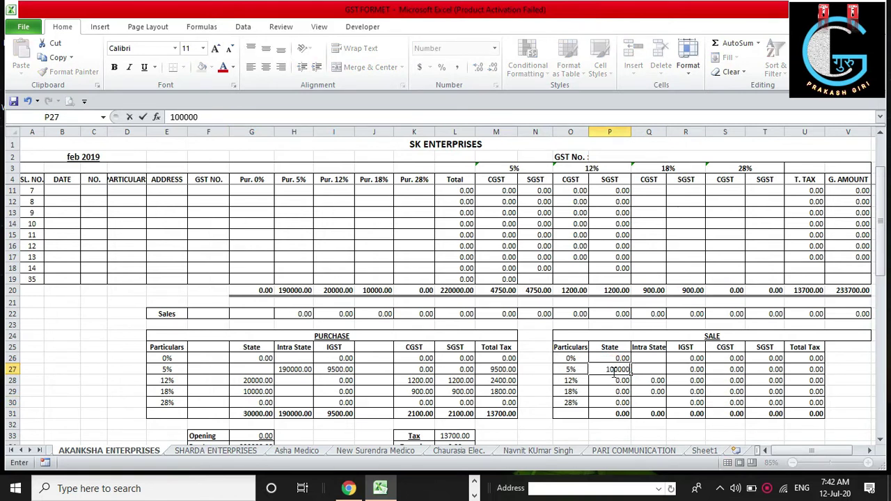
{"action": "key", "text": "Return"}
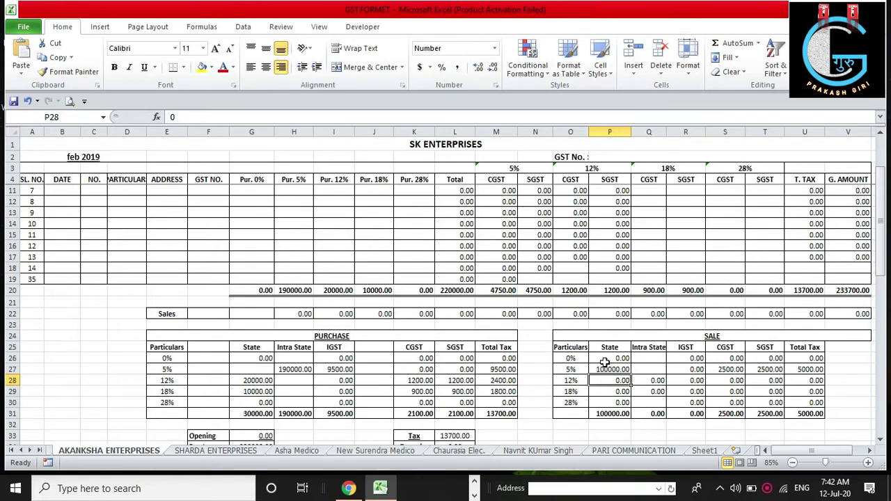
{"action": "left_click", "coordinate": [654, 369]}
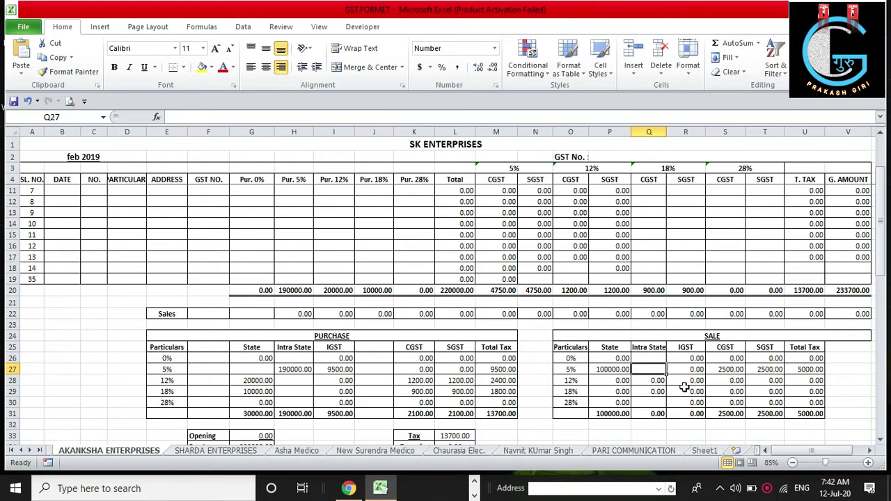
- Enter State amounts of 5000 in the SALE summary's 12% row and 2000 in its 18% row
{"action": "left_click", "coordinate": [617, 381]}
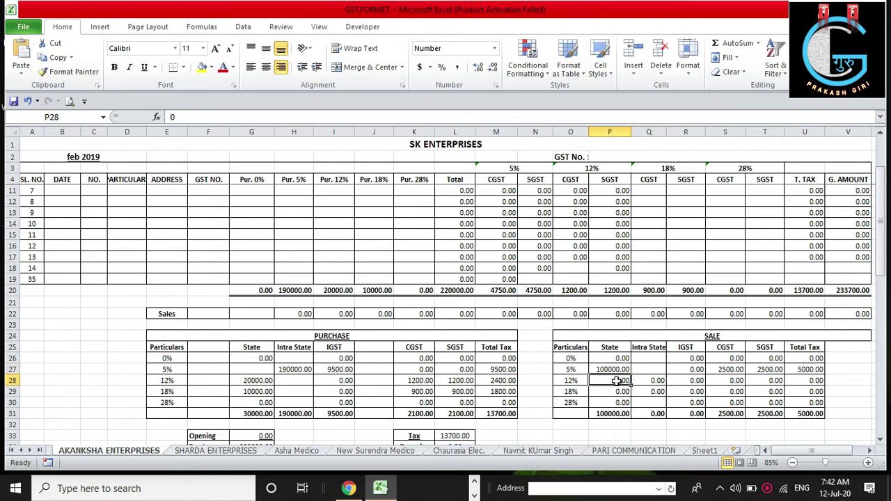
{"action": "type", "text": "5000"}
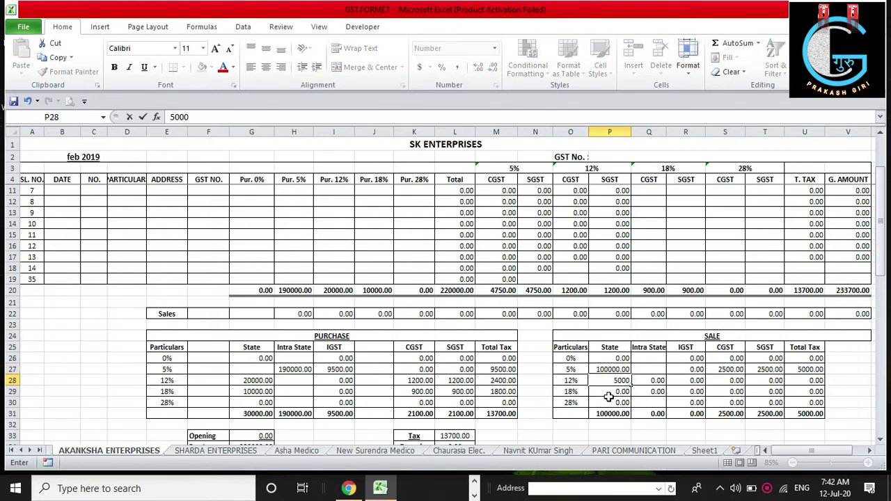
{"action": "left_click", "coordinate": [611, 393]}
{"action": "type", "text": "200"}
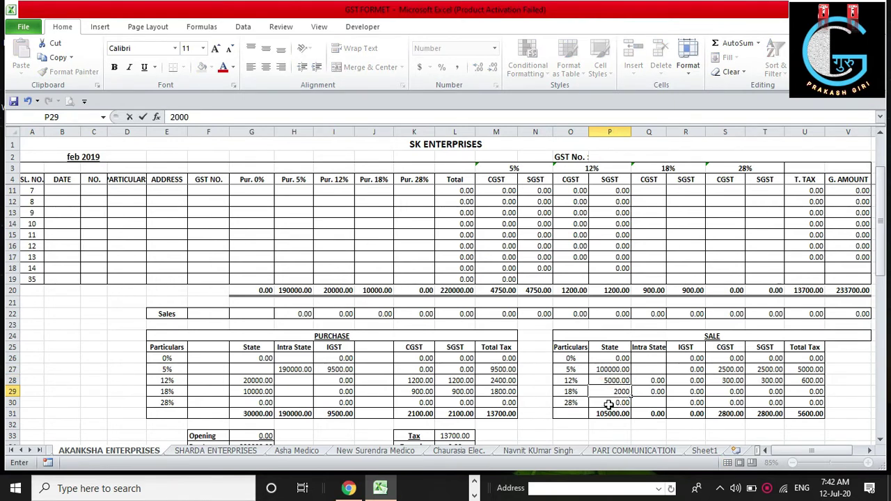
{"action": "type", "text": "0"}
{"action": "left_click", "coordinate": [609, 405]}
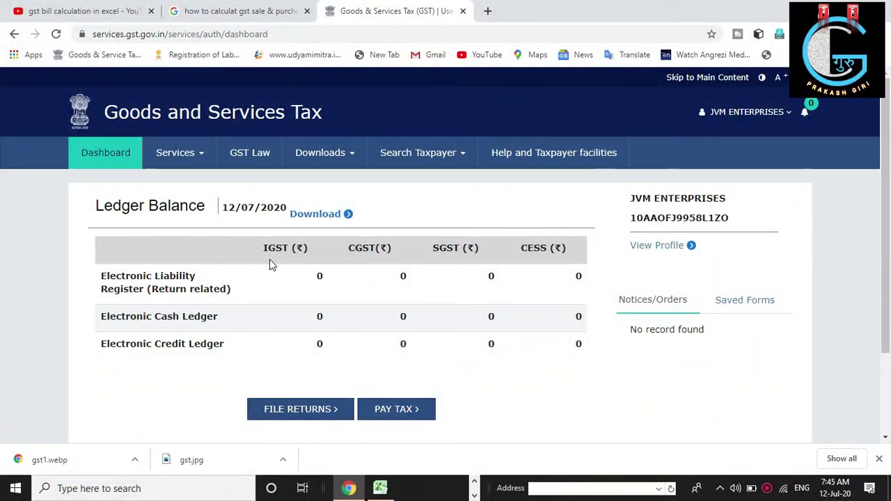
- Open File Returns on the GST portal and search the returns for financial year 2020-21, filing period May
{"action": "left_click", "coordinate": [119, 159]}
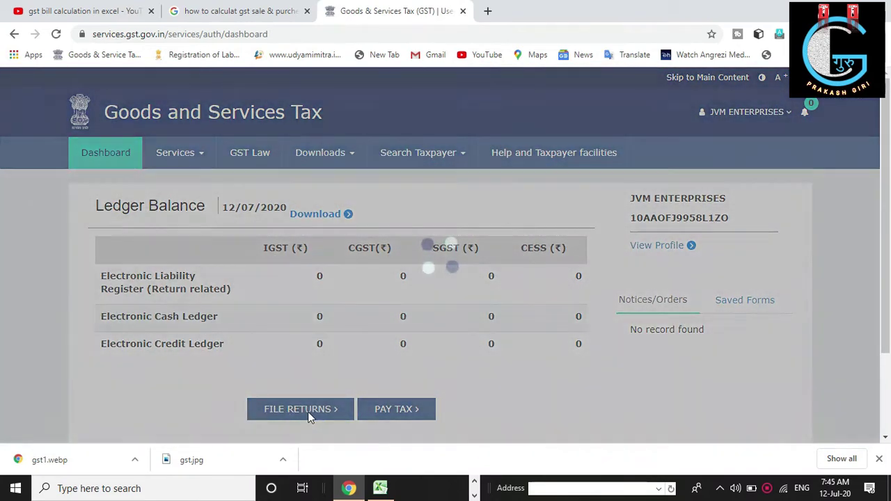
{"action": "left_click", "coordinate": [307, 411]}
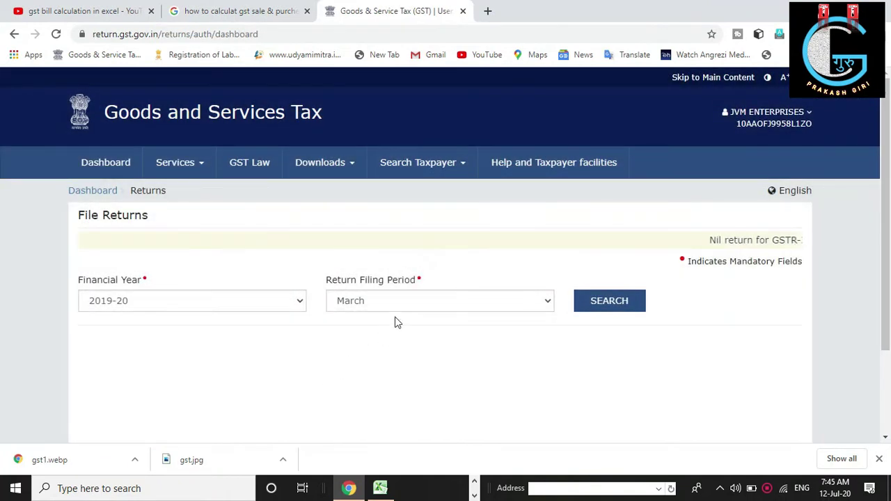
{"action": "left_click", "coordinate": [369, 298]}
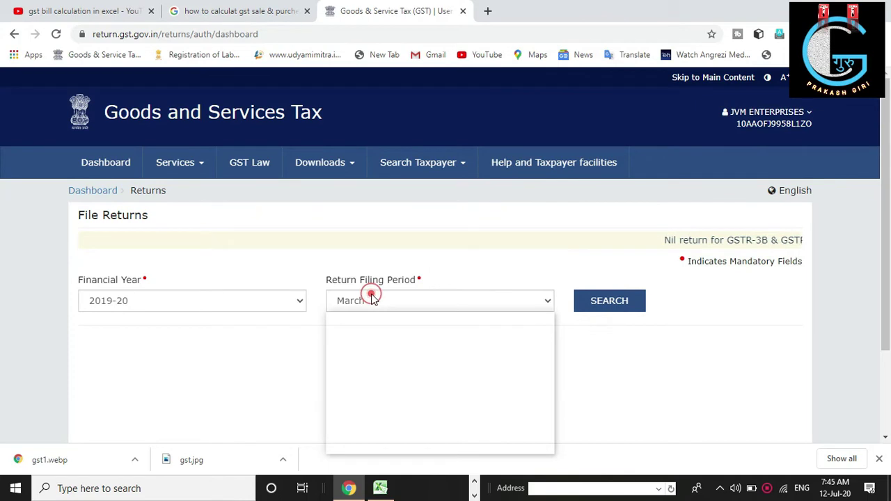
{"action": "left_click", "coordinate": [274, 301]}
{"action": "left_click", "coordinate": [155, 339]}
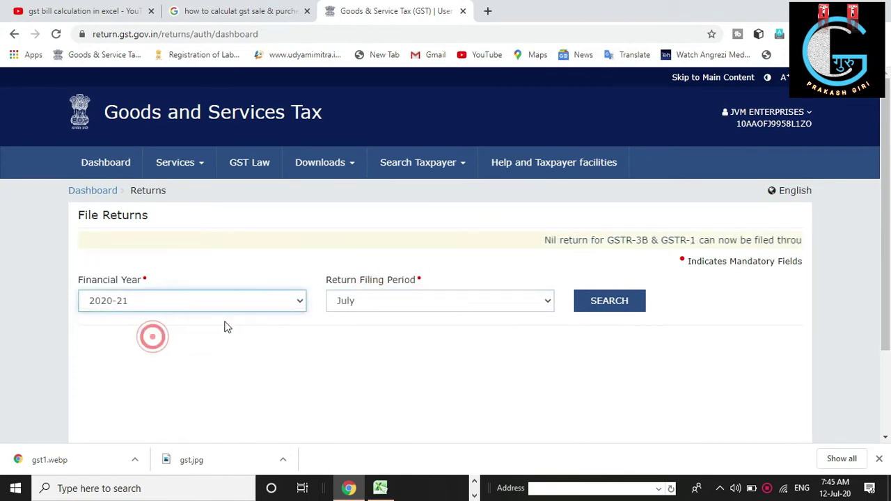
{"action": "left_click", "coordinate": [369, 301]}
{"action": "left_click", "coordinate": [378, 319]}
{"action": "left_click", "coordinate": [599, 300]}
- Start preparing the GSTR3B monthly return online and dismiss its introductory notice to reach the questionnaire
{"action": "scroll", "coordinate": [502, 298], "scroll_direction": "down", "scroll_amount": 3}
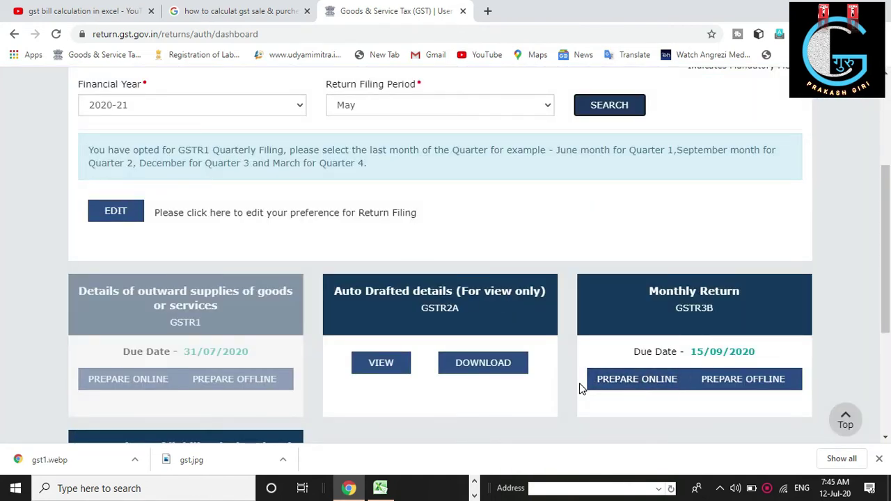
{"action": "left_click", "coordinate": [632, 384]}
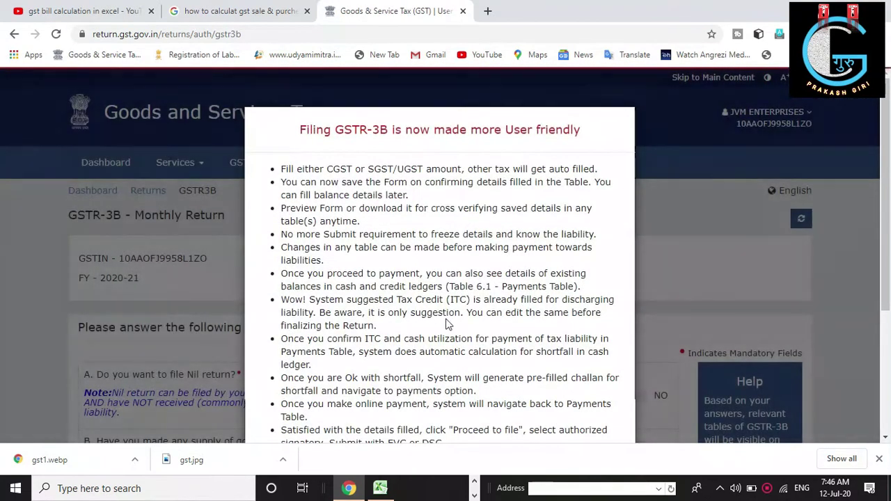
{"action": "scroll", "coordinate": [446, 322], "scroll_direction": "down", "scroll_amount": 3}
{"action": "left_click", "coordinate": [446, 374]}
{"action": "scroll", "coordinate": [445, 374], "scroll_direction": "down", "scroll_amount": 2}
{"action": "scroll", "coordinate": [447, 376], "scroll_direction": "down", "scroll_amount": 1}
{"action": "scroll", "coordinate": [418, 320], "scroll_direction": "down", "scroll_amount": 2}
{"action": "scroll", "coordinate": [418, 321], "scroll_direction": "down", "scroll_amount": 1}
{"action": "scroll", "coordinate": [456, 279], "scroll_direction": "up", "scroll_amount": 1}
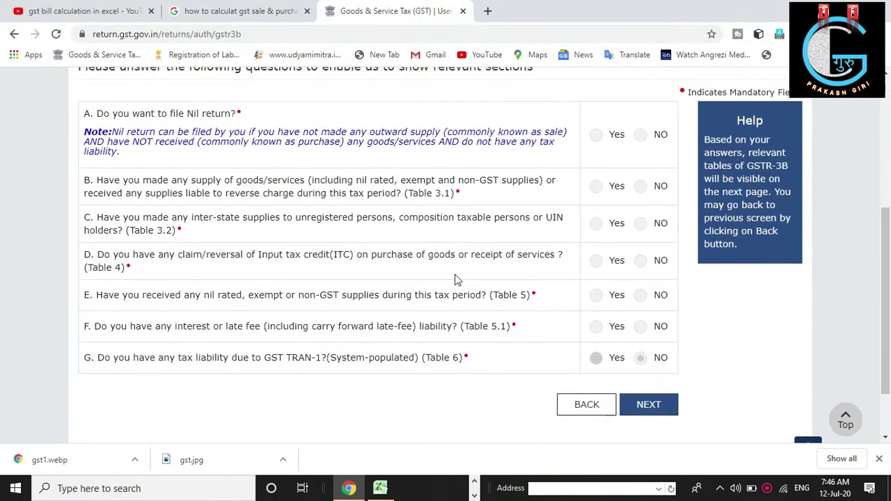
- Answer No to questions A, C, E and F and Yes to B and D, and continue to the return's tables
{"action": "left_click", "coordinate": [596, 134]}
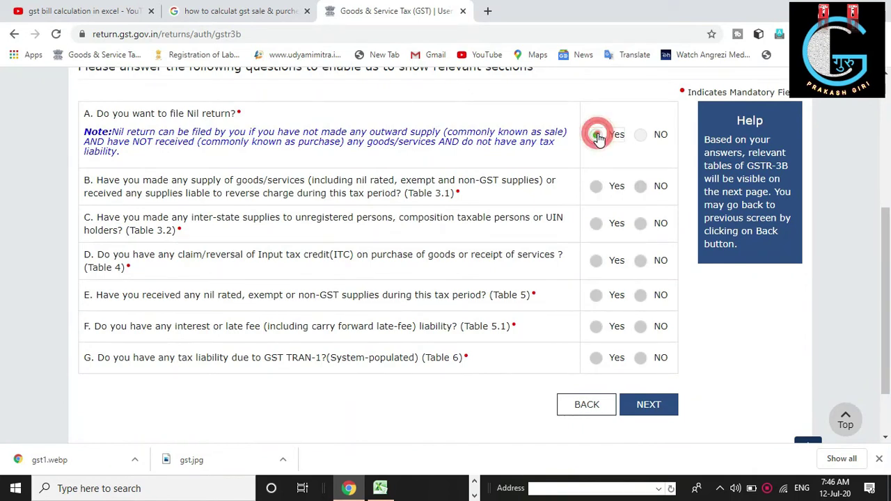
{"action": "left_click", "coordinate": [641, 134]}
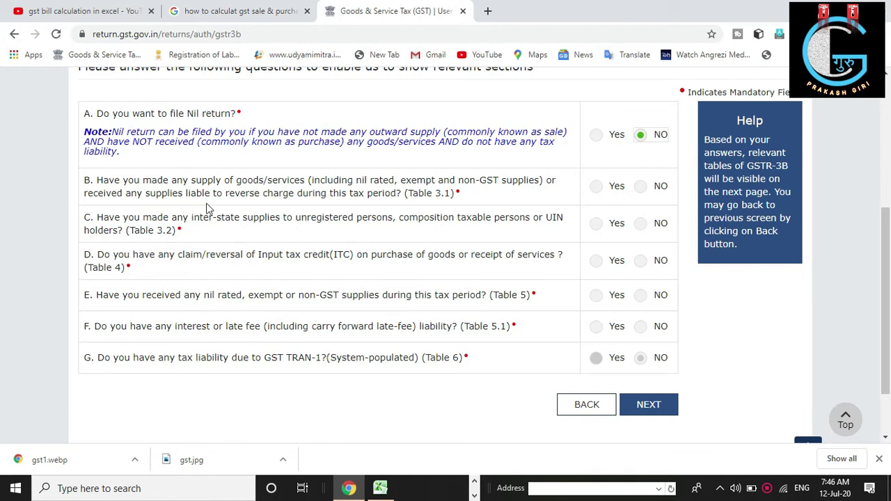
{"action": "left_click", "coordinate": [596, 188]}
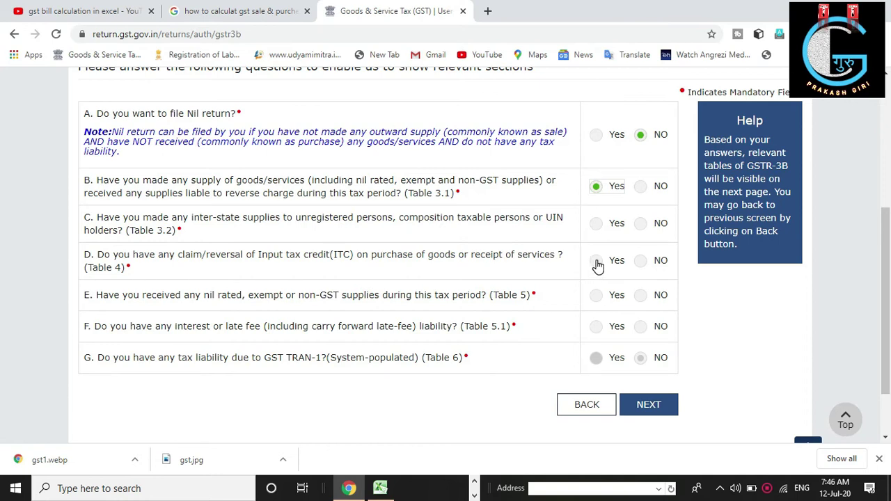
{"action": "left_click", "coordinate": [596, 262]}
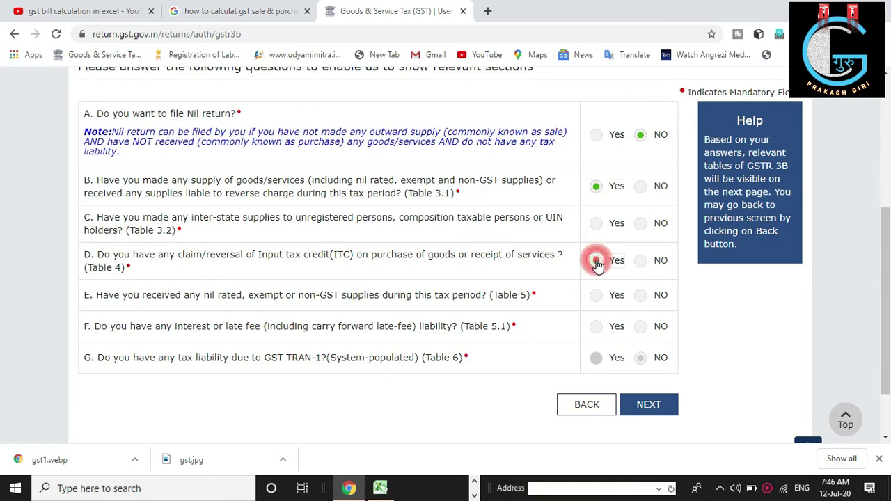
{"action": "left_click", "coordinate": [641, 224]}
{"action": "left_click", "coordinate": [641, 296]}
{"action": "left_click", "coordinate": [640, 327]}
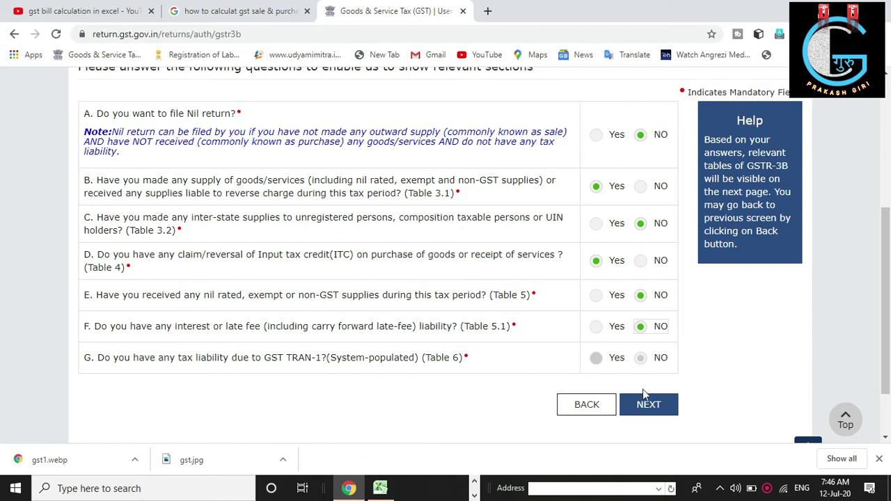
{"action": "left_click", "coordinate": [647, 410]}
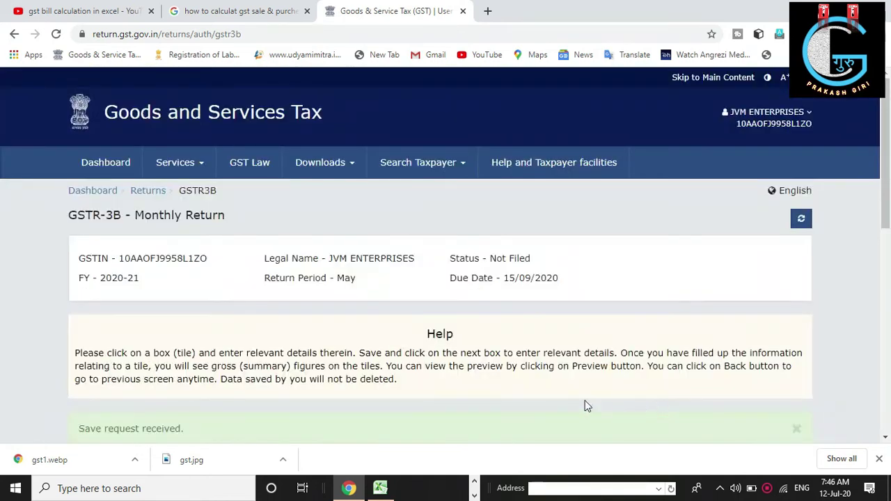
- Open the 4. Eligible ITC table of the GSTR-3B return at its ITC Available section
{"action": "scroll", "coordinate": [459, 348], "scroll_direction": "down", "scroll_amount": 5}
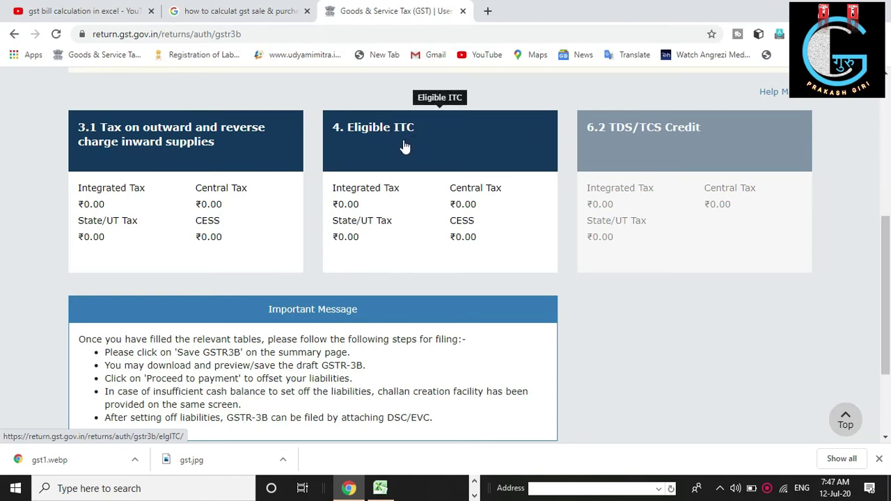
{"action": "left_click", "coordinate": [414, 163]}
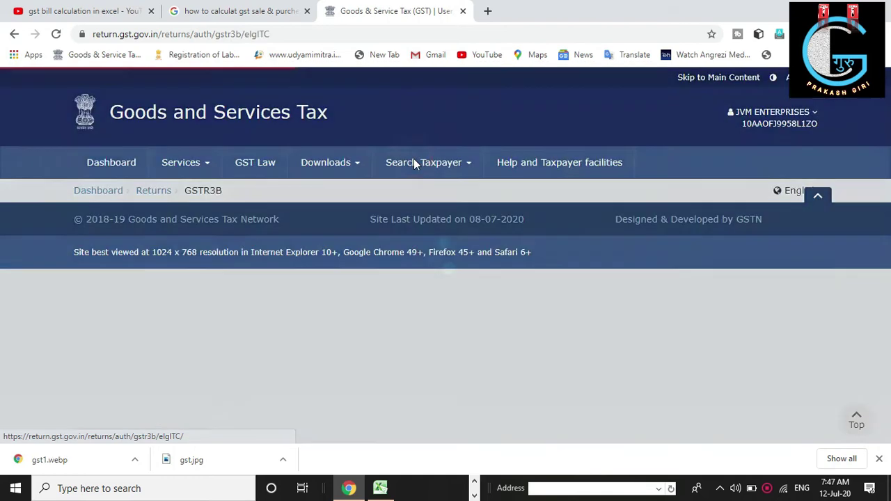
{"action": "scroll", "coordinate": [381, 213], "scroll_direction": "down", "scroll_amount": 3}
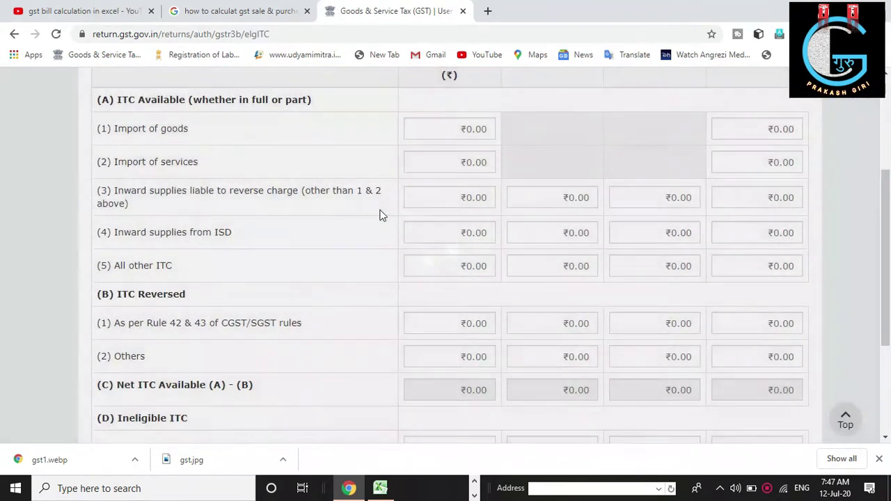
{"action": "scroll", "coordinate": [382, 213], "scroll_direction": "up", "scroll_amount": 1}
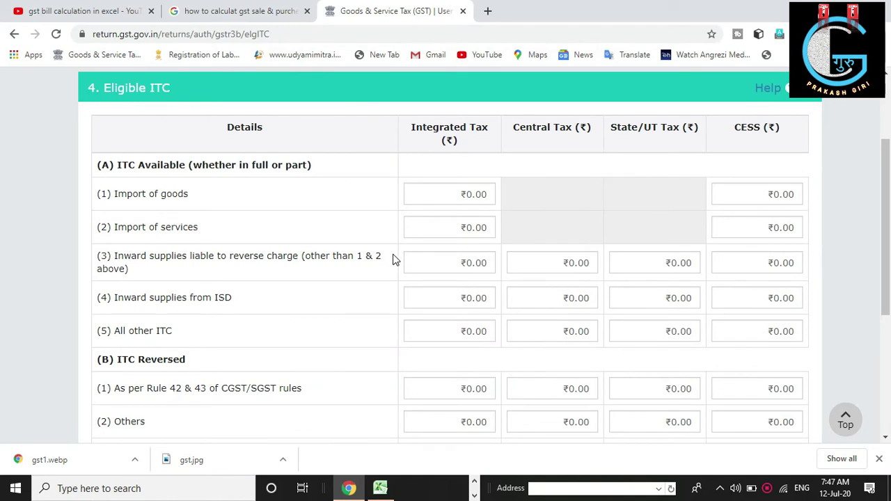
- Switch between the Excel sheet and the Eligible ITC form to compare the PURCHASE tax totals with the ITC fields
{"action": "left_click", "coordinate": [381, 488]}
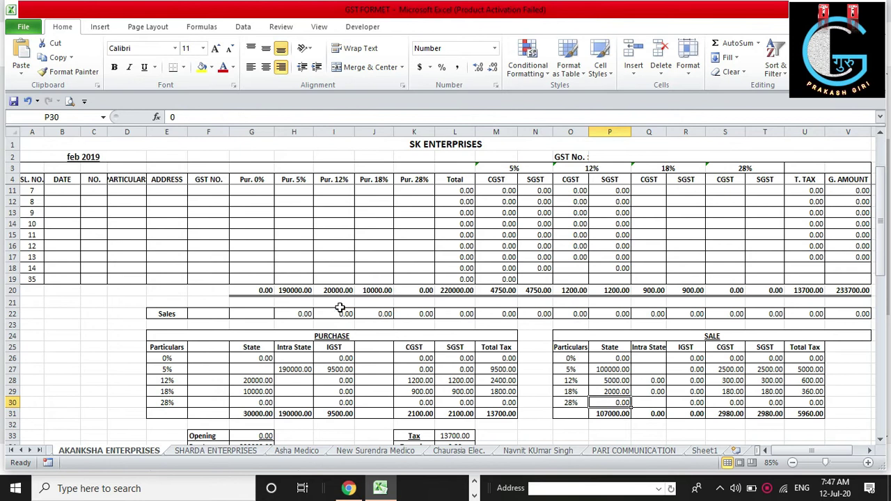
{"action": "left_click", "coordinate": [380, 491]}
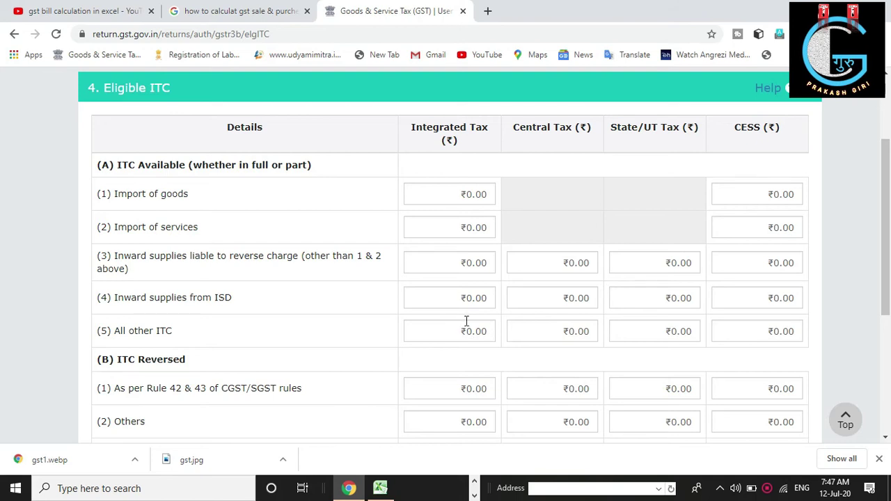
{"action": "left_click", "coordinate": [381, 488]}
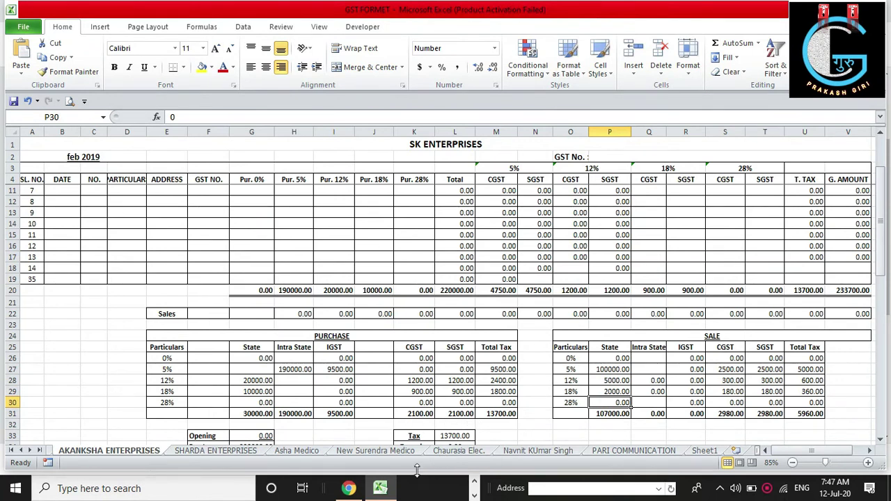
- Return to the browser's Eligible ITC form and enter 2100 as both Central Tax and State/UT Tax for All other ITC
{"action": "left_click", "coordinate": [380, 490]}
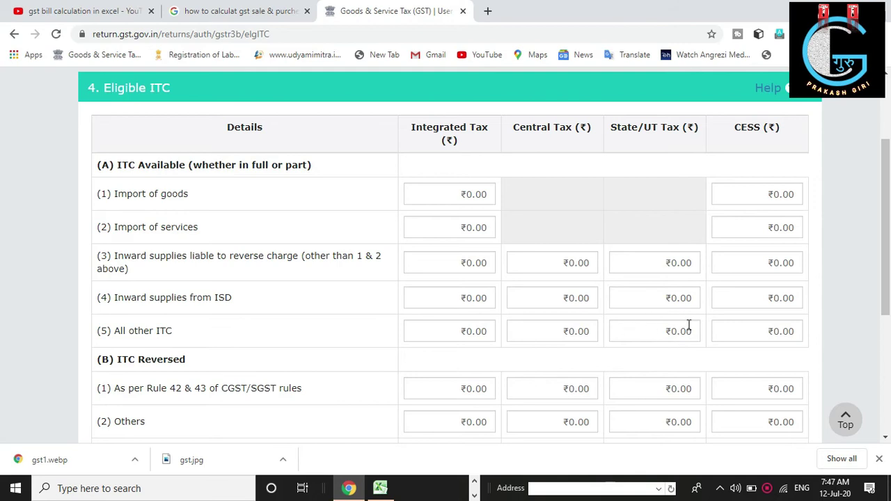
{"action": "left_click", "coordinate": [628, 332]}
{"action": "left_click", "coordinate": [558, 335]}
{"action": "type", "text": "2100"}
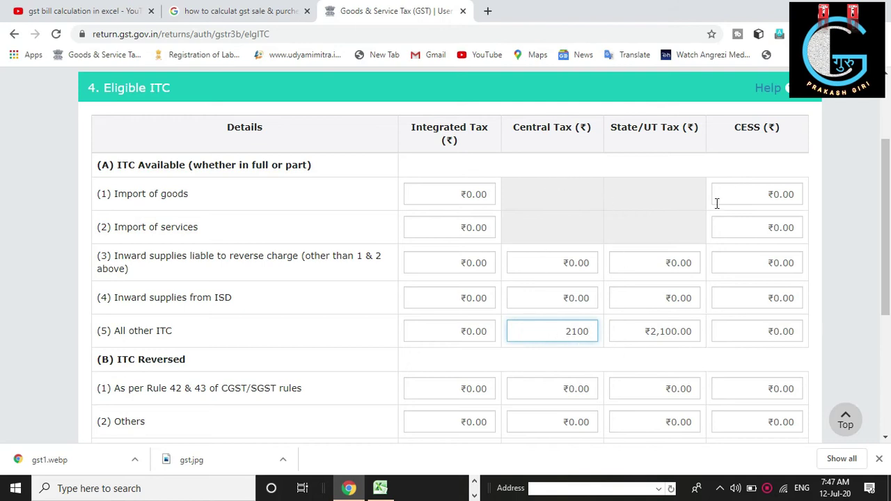
- Set the Integrated Tax of All other ITC to 9500, the PURCHASE IGST total in the Excel sheet, and confirm the table
{"action": "left_click", "coordinate": [456, 330]}
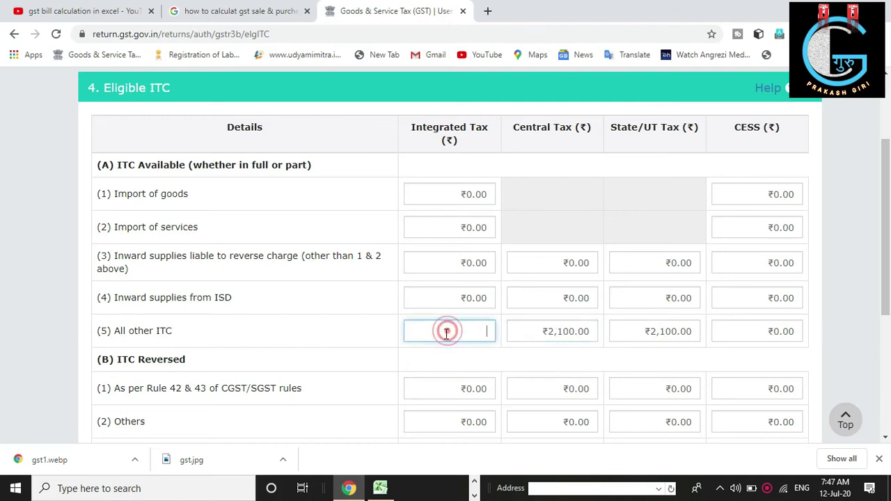
{"action": "left_click", "coordinate": [380, 488]}
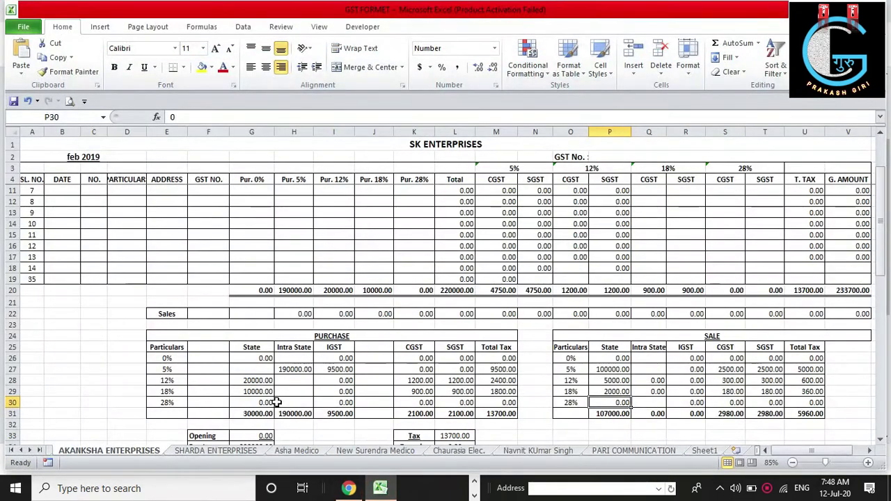
{"action": "key", "text": "alt+Tab"}
{"action": "type", "text": "9500"}
{"action": "left_click", "coordinate": [466, 354]}
{"action": "scroll", "coordinate": [328, 193], "scroll_direction": "down", "scroll_amount": 3}
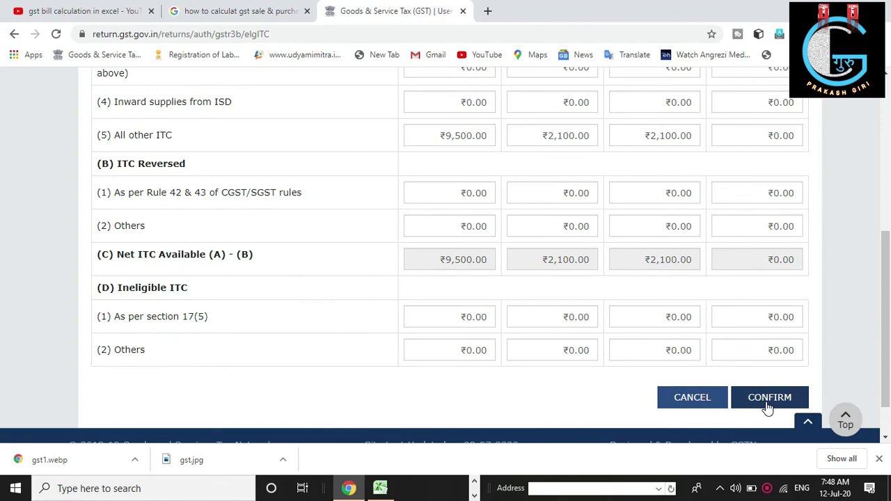
{"action": "left_click", "coordinate": [757, 402]}
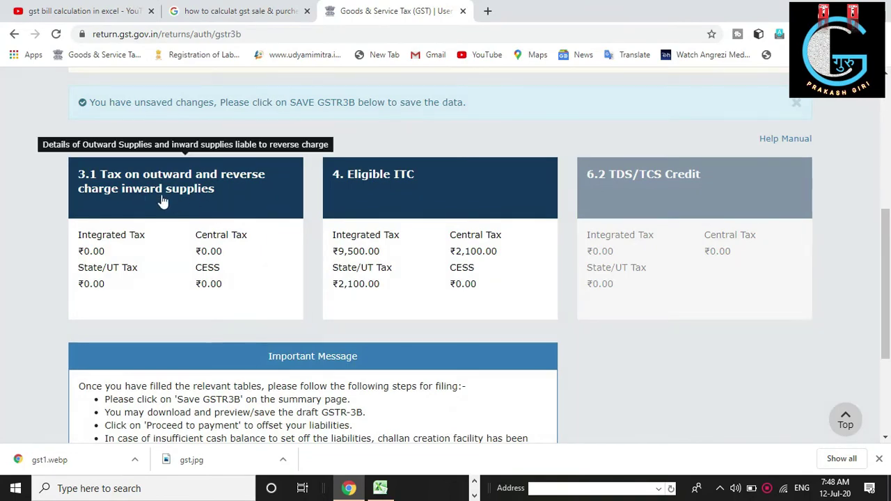
- Open table 3.1, accept the IGST refund guidelines, and enter the SALE total 107000 as taxable value of outward taxable supplies (a)
{"action": "left_click", "coordinate": [162, 202]}
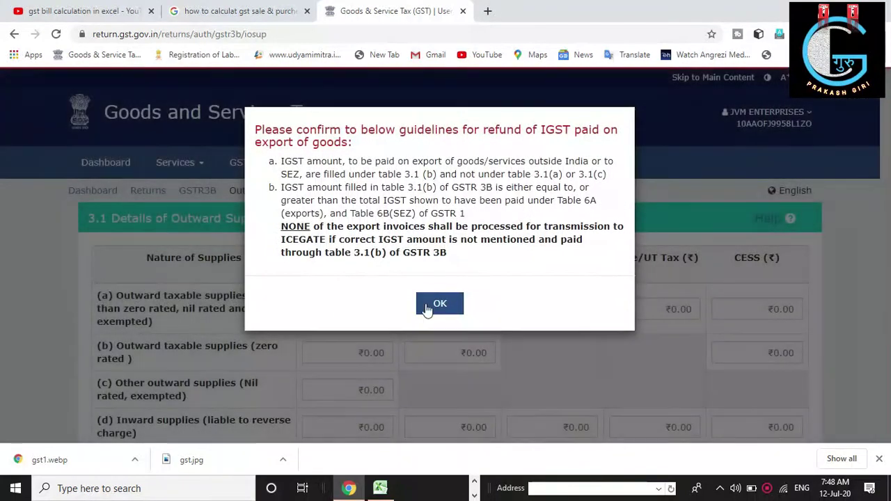
{"action": "left_click", "coordinate": [438, 301]}
{"action": "scroll", "coordinate": [406, 279], "scroll_direction": "down", "scroll_amount": 1}
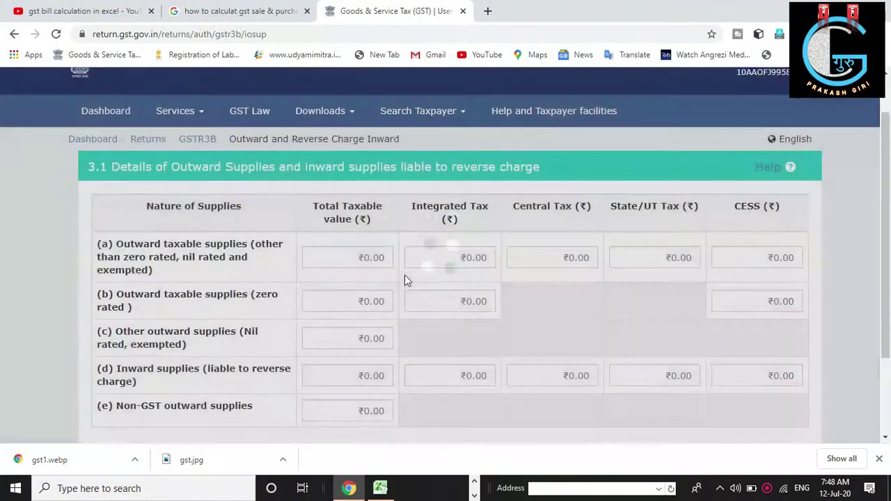
{"action": "left_click", "coordinate": [390, 490]}
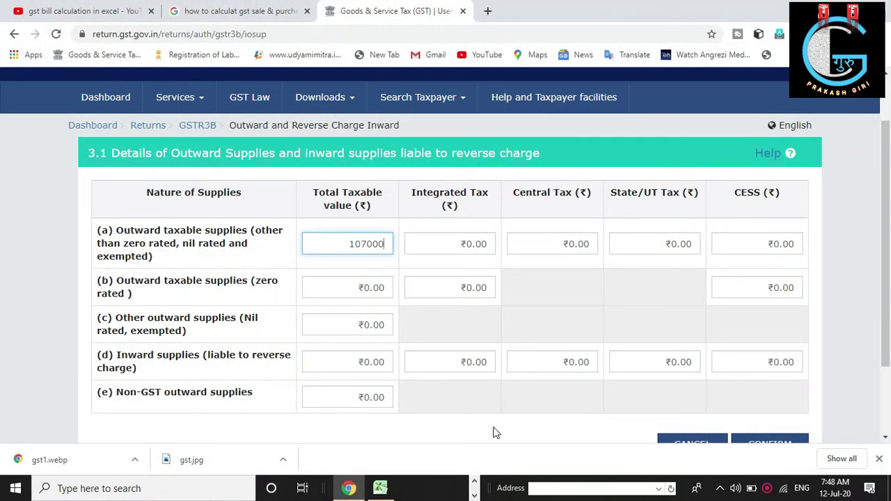
- Enter the SALE tax totals from Excel, 2980 Central Tax and 2980 State/UT Tax, for outward taxable supplies (a), and confirm the table
{"action": "left_click", "coordinate": [390, 487]}
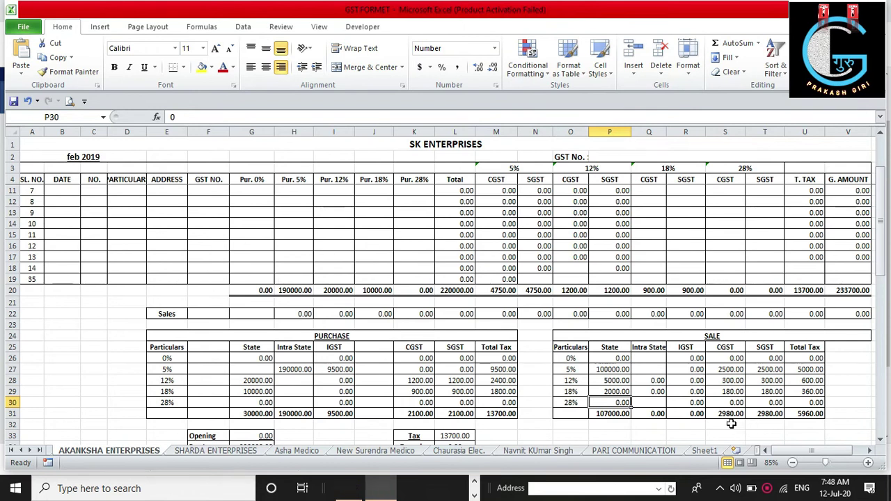
{"action": "left_click", "coordinate": [377, 489]}
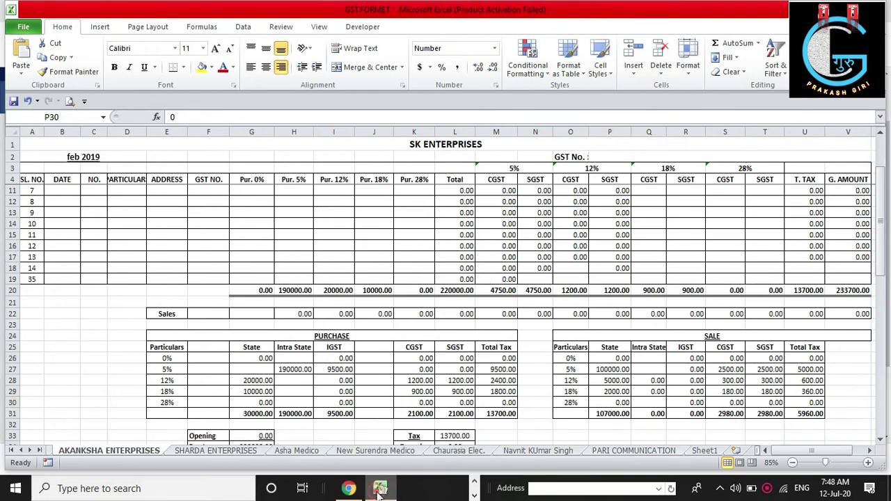
{"action": "left_click", "coordinate": [541, 244]}
{"action": "type", "text": "2980"}
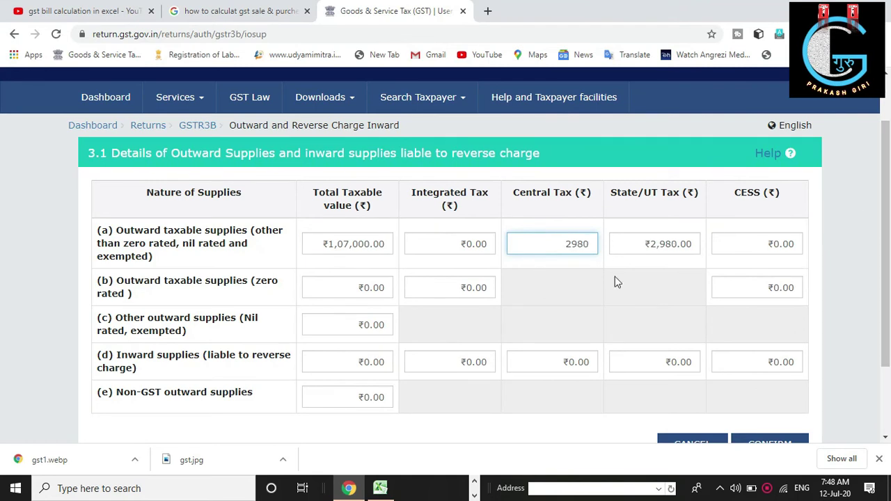
{"action": "scroll", "coordinate": [617, 283], "scroll_direction": "down", "scroll_amount": 1}
{"action": "left_click", "coordinate": [662, 239]}
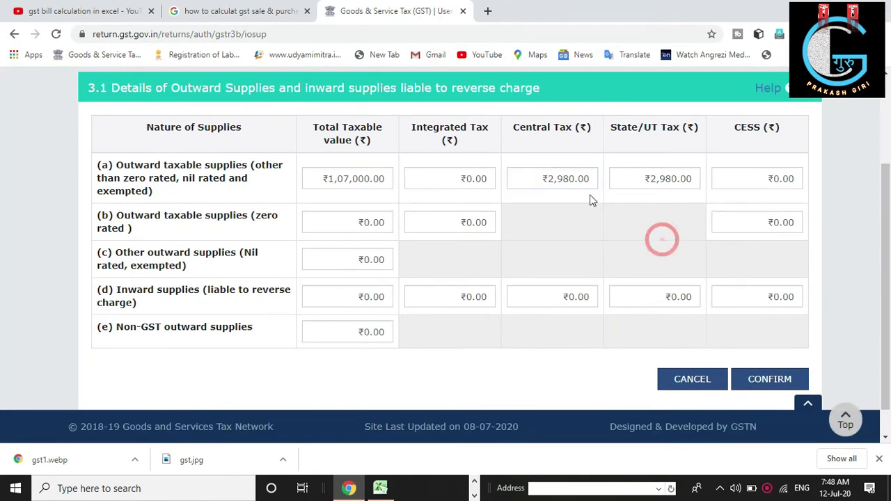
{"action": "left_click", "coordinate": [770, 380]}
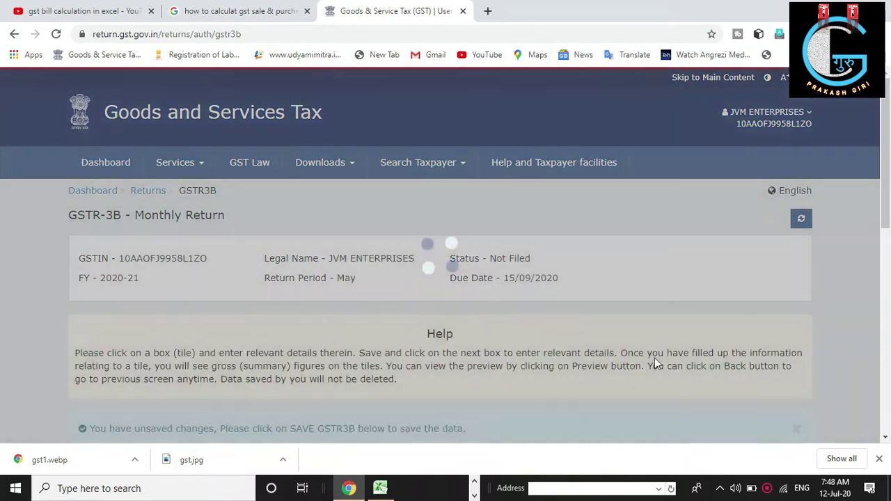
- Review the tax amounts in the 3.1 and 4 summary tiles and the filing instructions of the GSTR-3B return, and switch to the Excel sheet
{"action": "scroll", "coordinate": [527, 324], "scroll_direction": "down", "scroll_amount": 3}
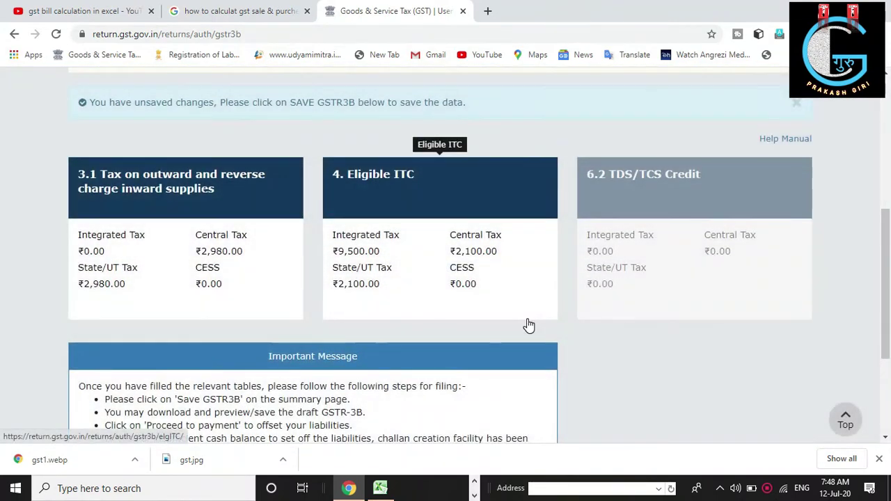
{"action": "scroll", "coordinate": [541, 318], "scroll_direction": "up", "scroll_amount": 3}
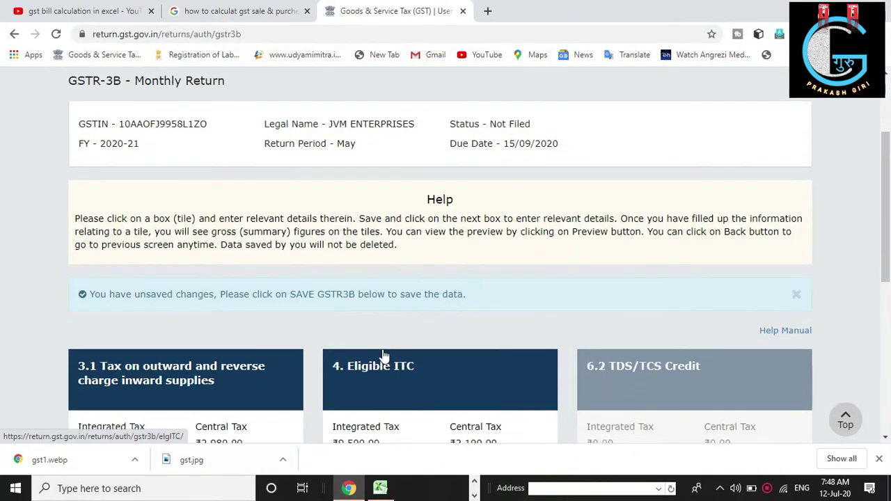
{"action": "scroll", "coordinate": [379, 354], "scroll_direction": "down", "scroll_amount": 5}
{"action": "scroll", "coordinate": [380, 355], "scroll_direction": "up", "scroll_amount": 2}
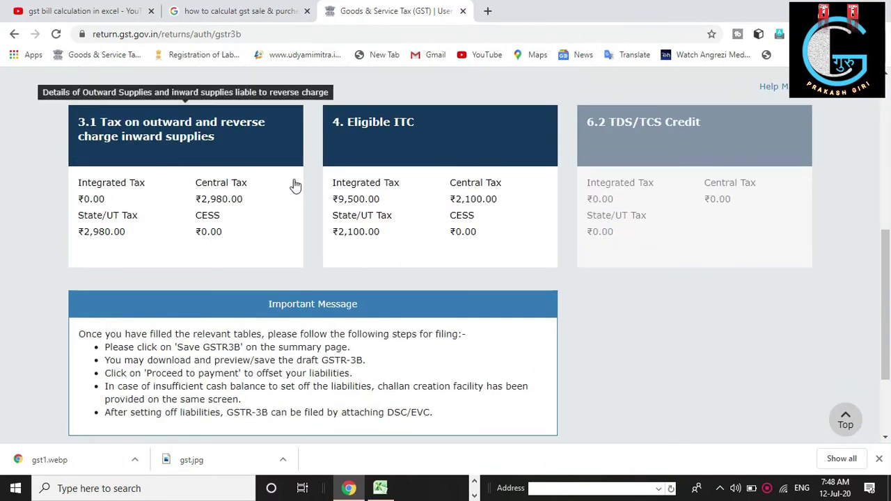
{"action": "scroll", "coordinate": [412, 278], "scroll_direction": "down", "scroll_amount": 2}
{"action": "scroll", "coordinate": [412, 282], "scroll_direction": "down", "scroll_amount": 1}
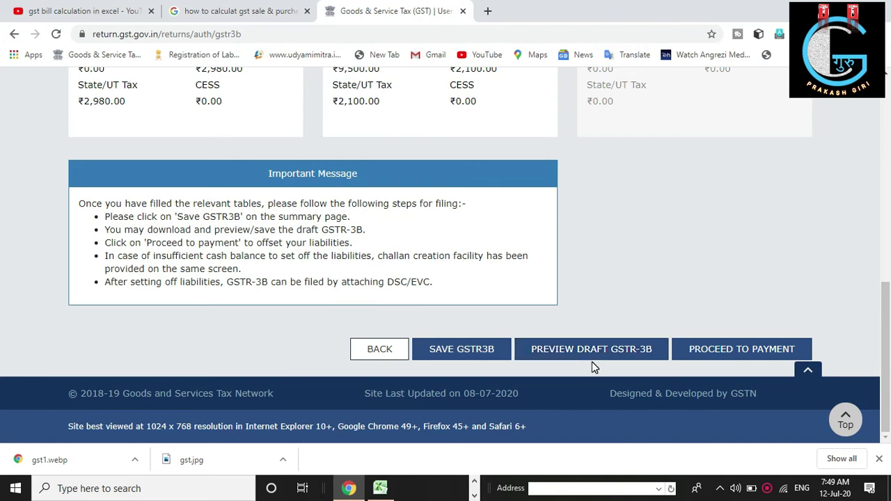
{"action": "scroll", "coordinate": [592, 366], "scroll_direction": "up", "scroll_amount": 4}
{"action": "mouse_move", "coordinate": [593, 369]}
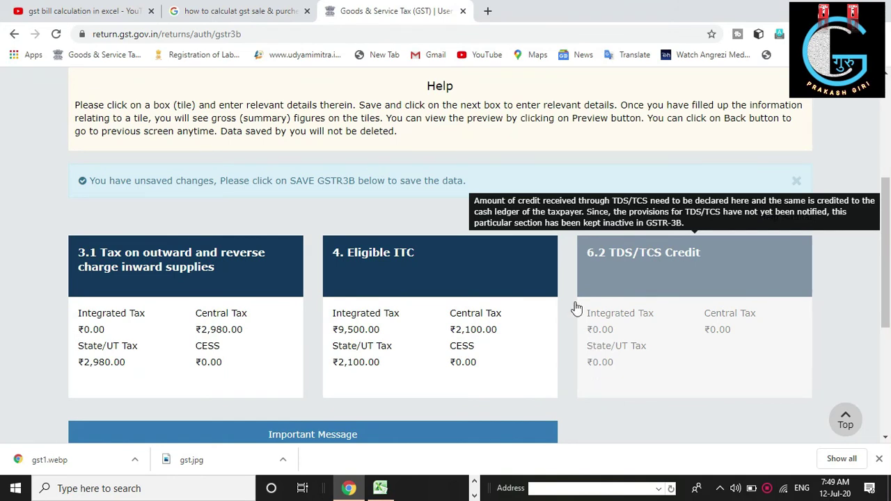
{"action": "left_click", "coordinate": [381, 488]}
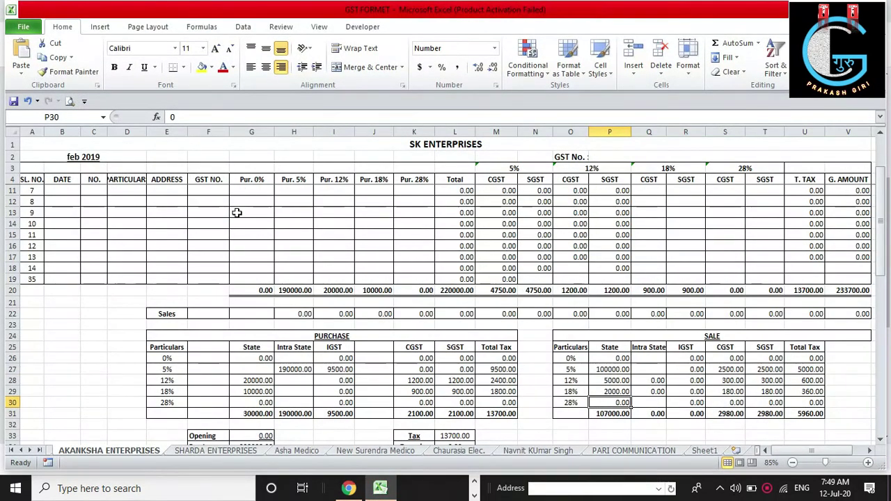